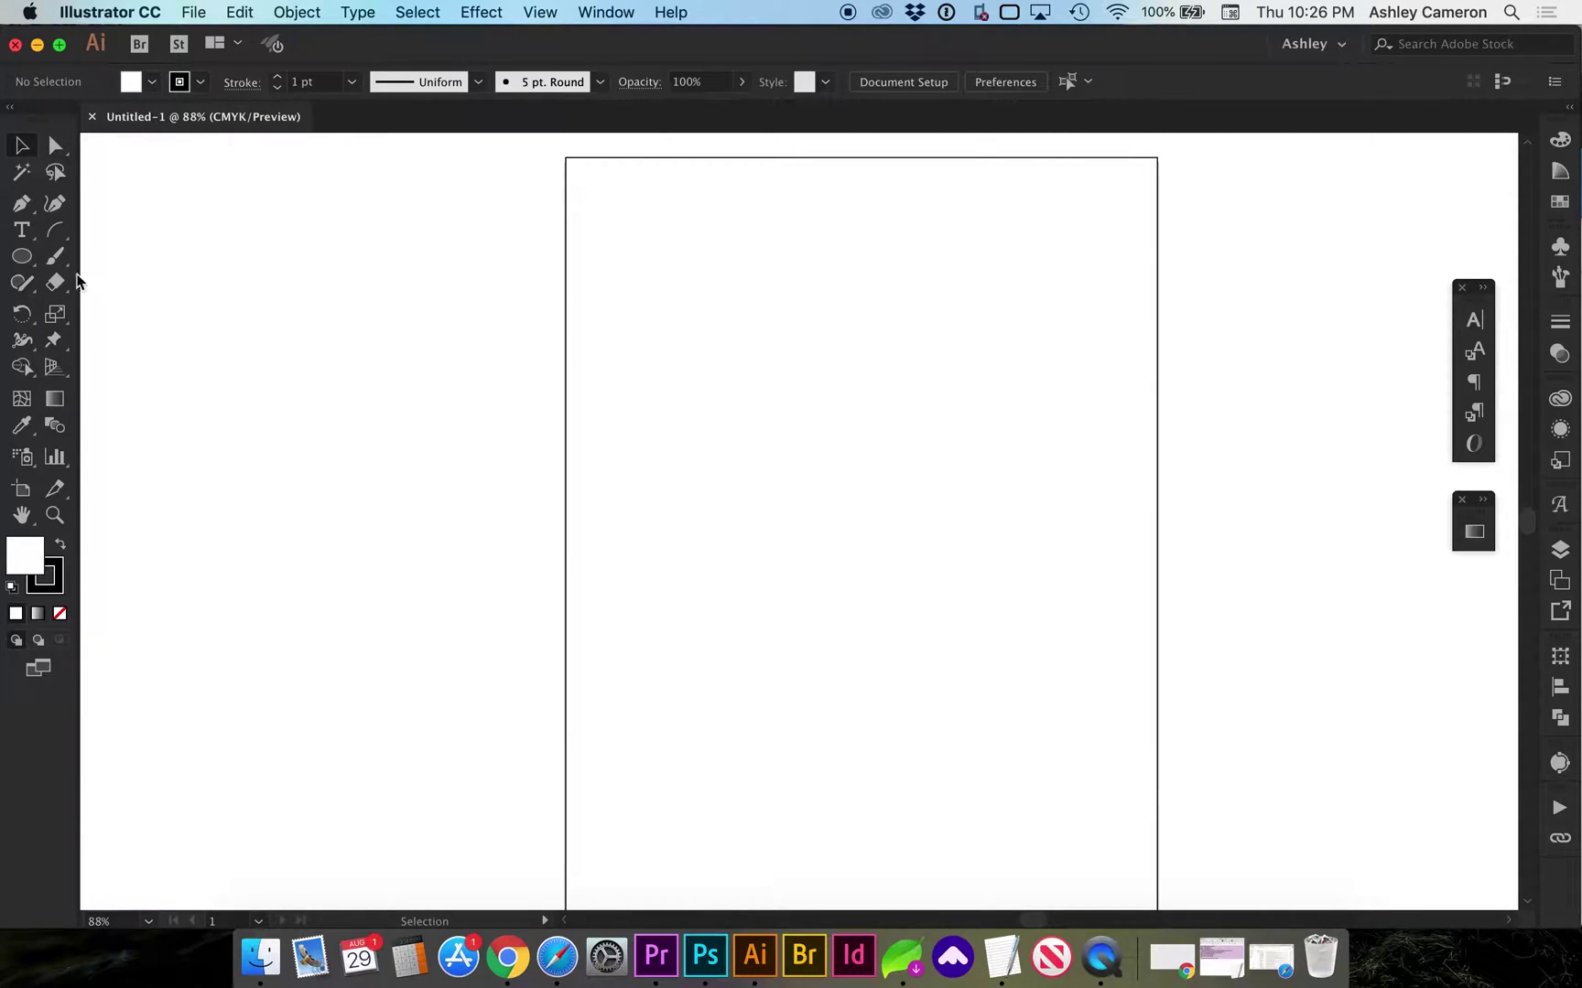
- Place a point-text object reading 'Rotated Text' in Myriad Pro on the artboard
{"action": "left_click", "coordinate": [22, 230]}
{"action": "left_click", "coordinate": [733, 405]}
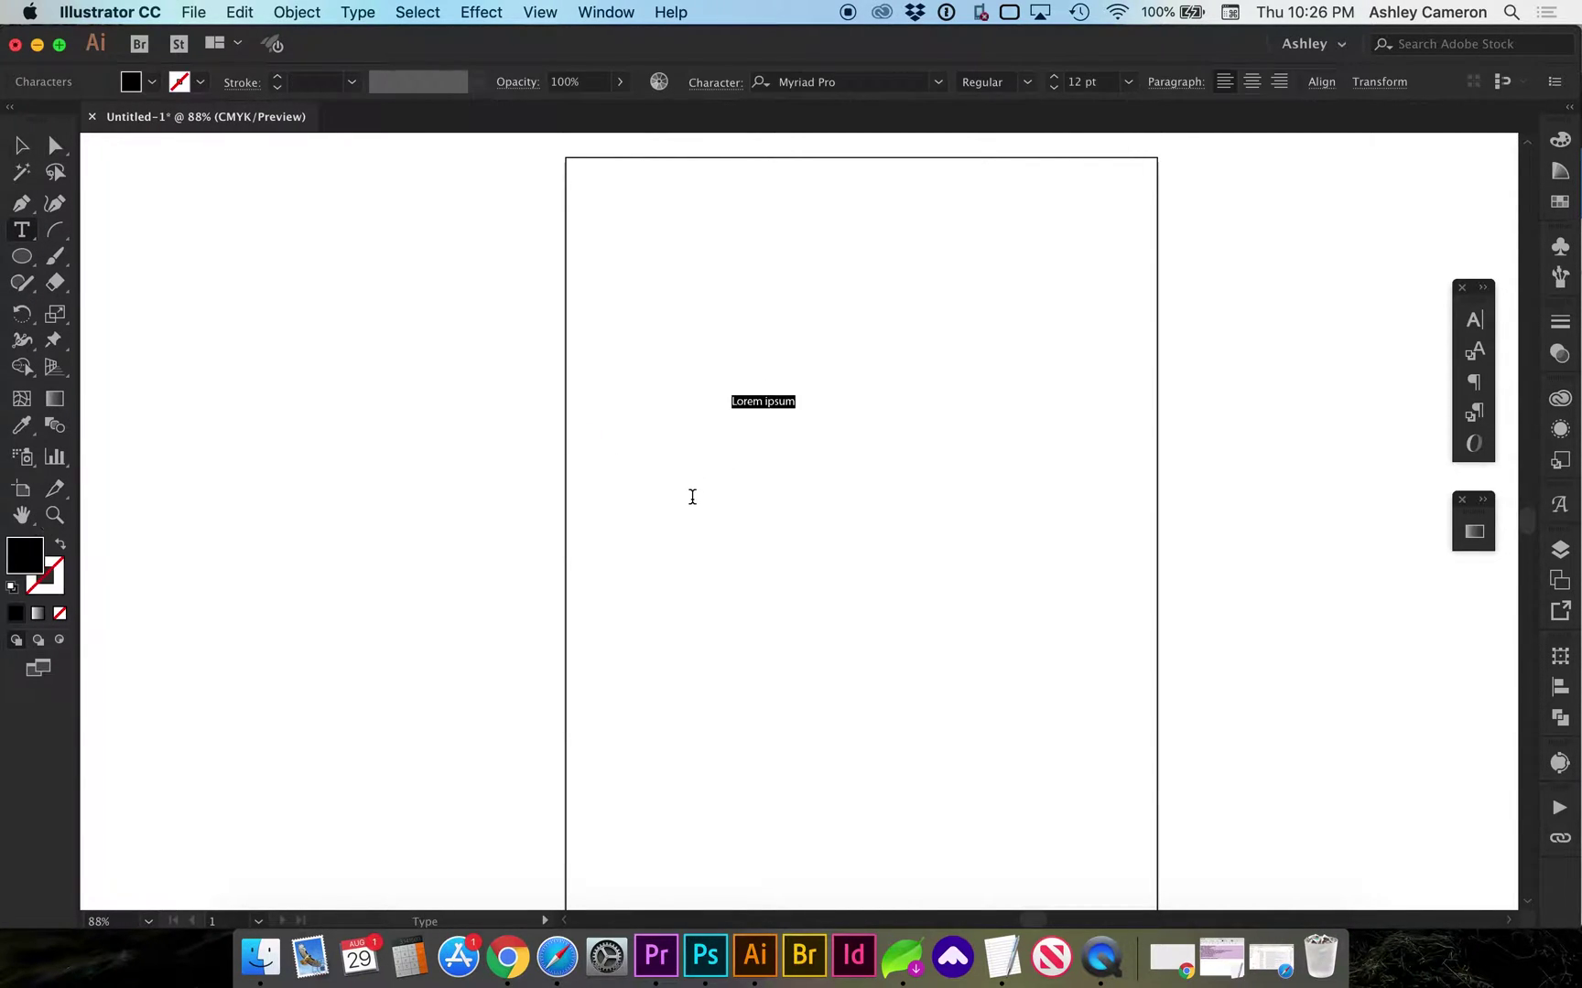
{"action": "type", "text": "R"}
{"action": "type", "text": "otated Text"}
{"action": "key", "text": "Escape"}
- Select the text and scale it up by a corner handle to about 82 pt
{"action": "key", "text": "v"}
{"action": "left_click", "coordinate": [760, 406]}
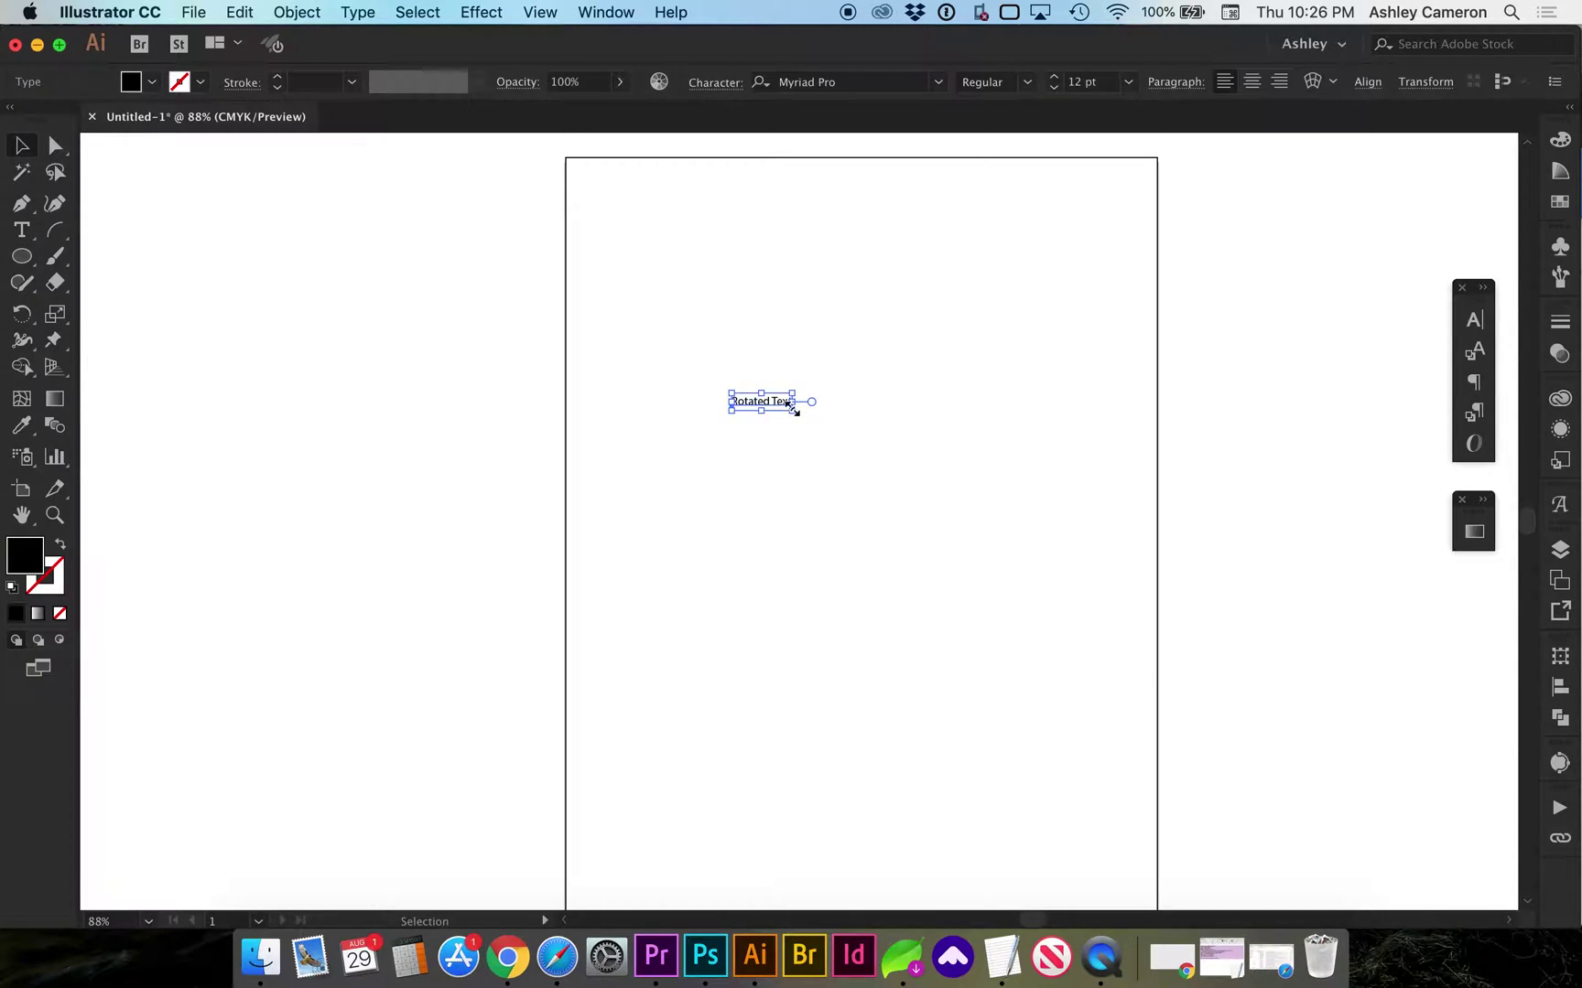
{"action": "left_click_drag", "start_coordinate": [792, 407], "coordinate": [1063, 590]}
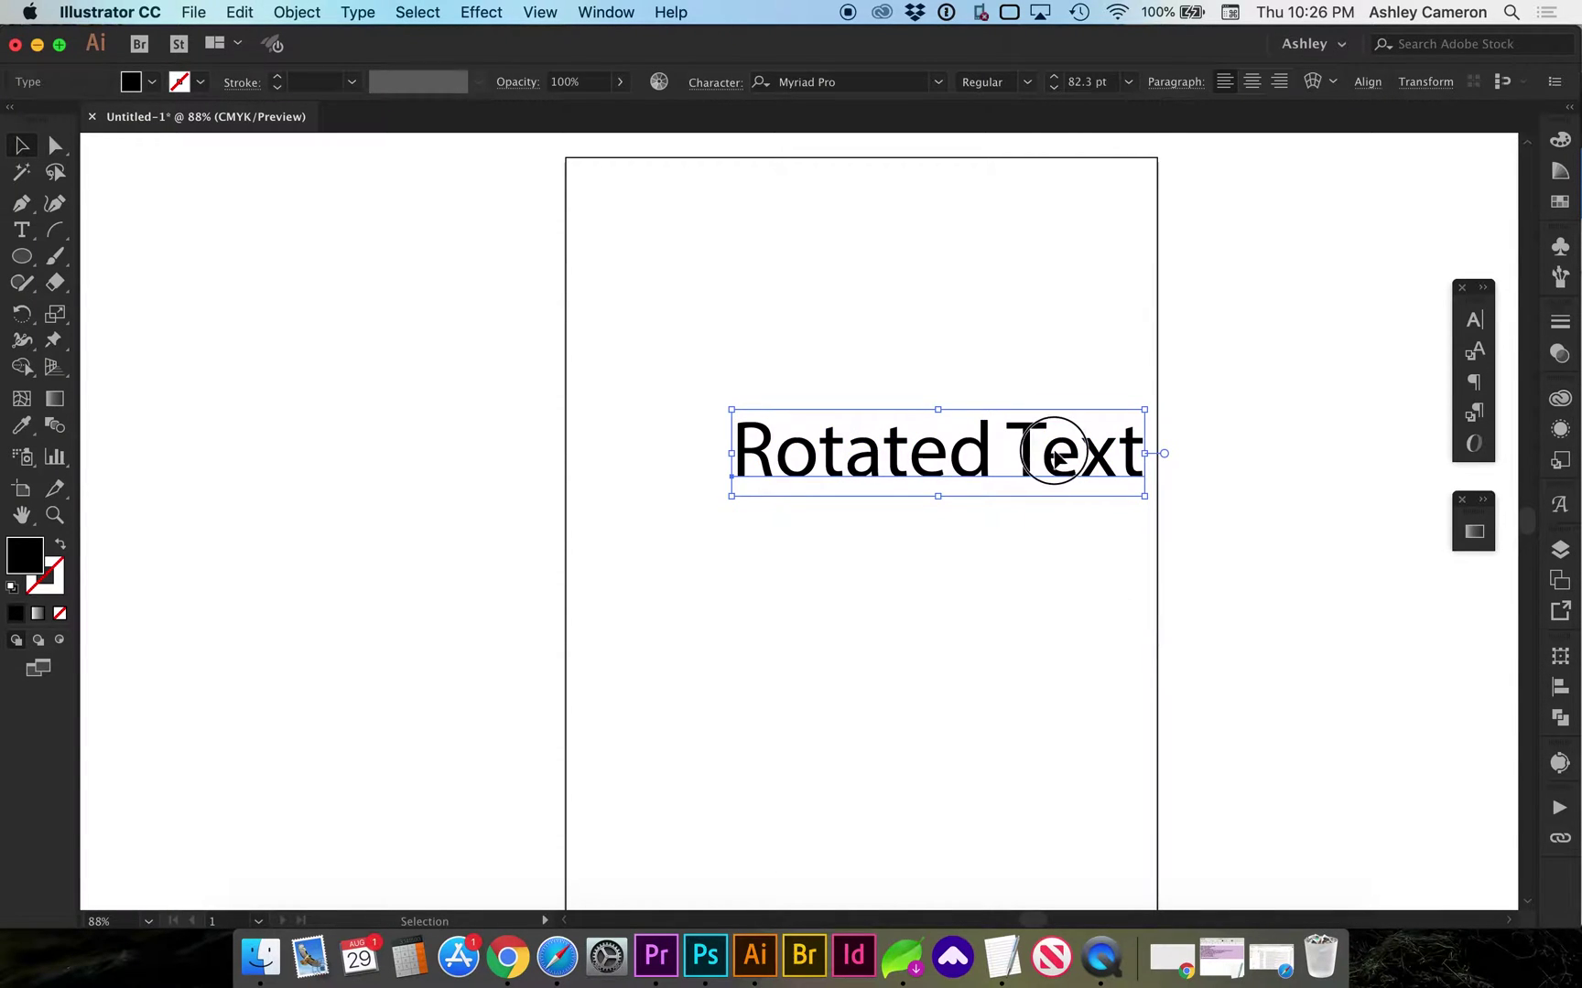
- Nudge the text left, then try a vertical rotation and undo it
{"action": "left_click_drag", "start_coordinate": [1060, 458], "coordinate": [964, 459]}
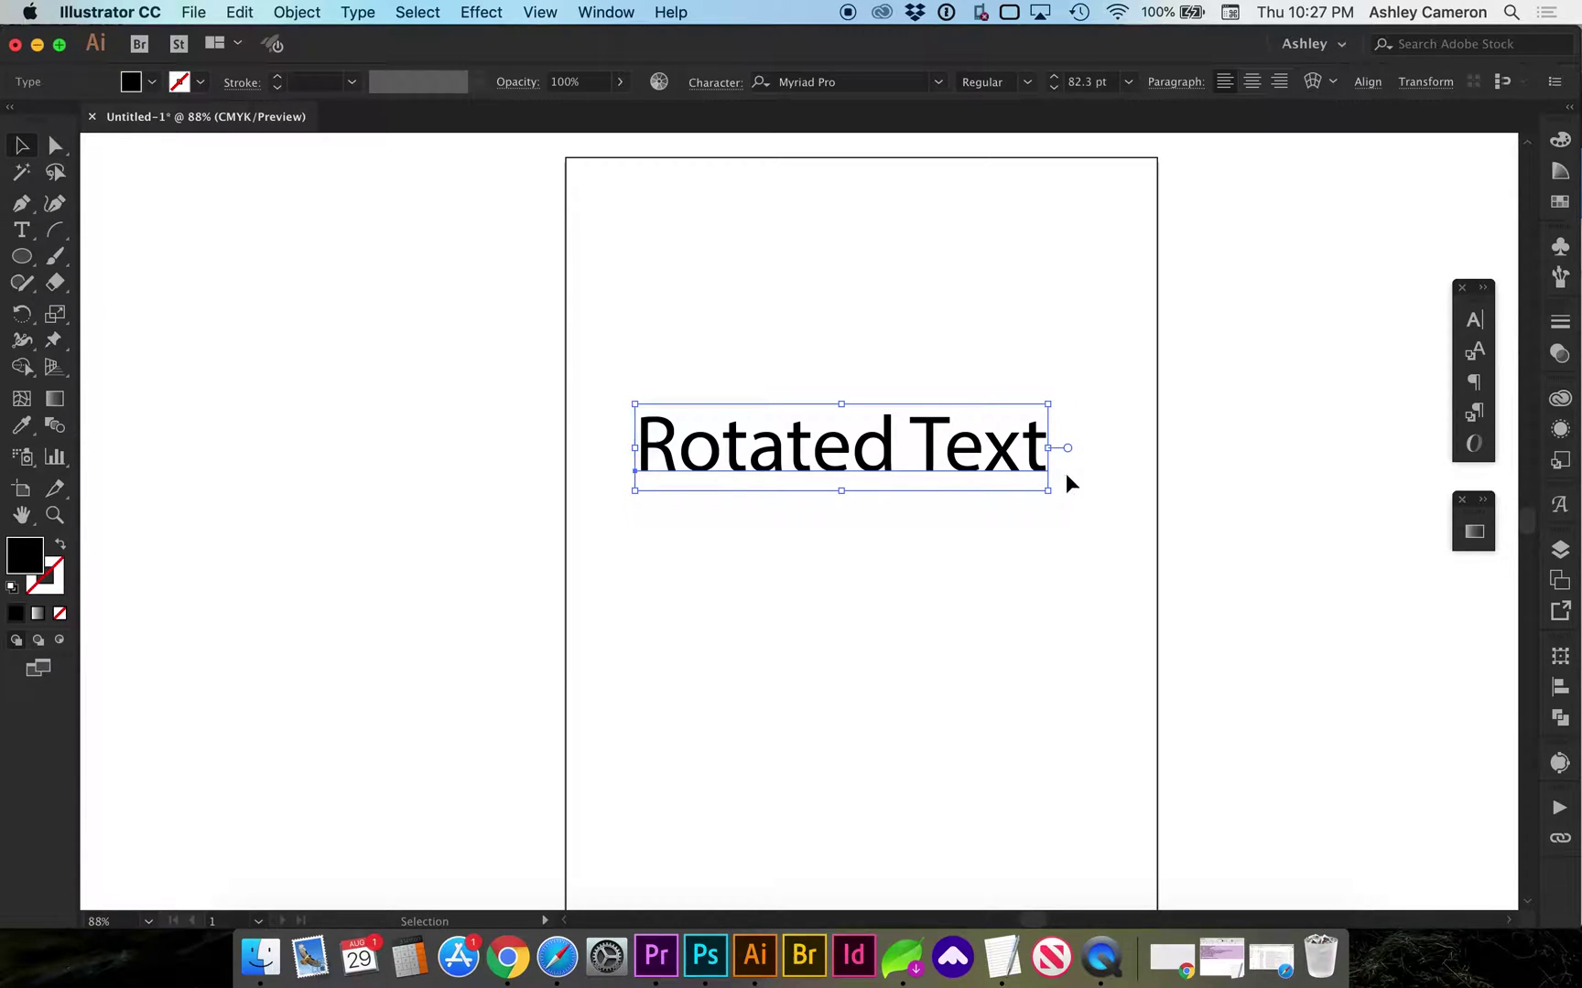
{"action": "mouse_move", "coordinate": [1060, 490]}
{"action": "left_mouse_down"}
{"action": "mouse_move", "coordinate": [847, 710]}
{"action": "mouse_move", "coordinate": [616, 549]}
{"action": "mouse_move", "coordinate": [831, 660]}
{"action": "left_mouse_up"}
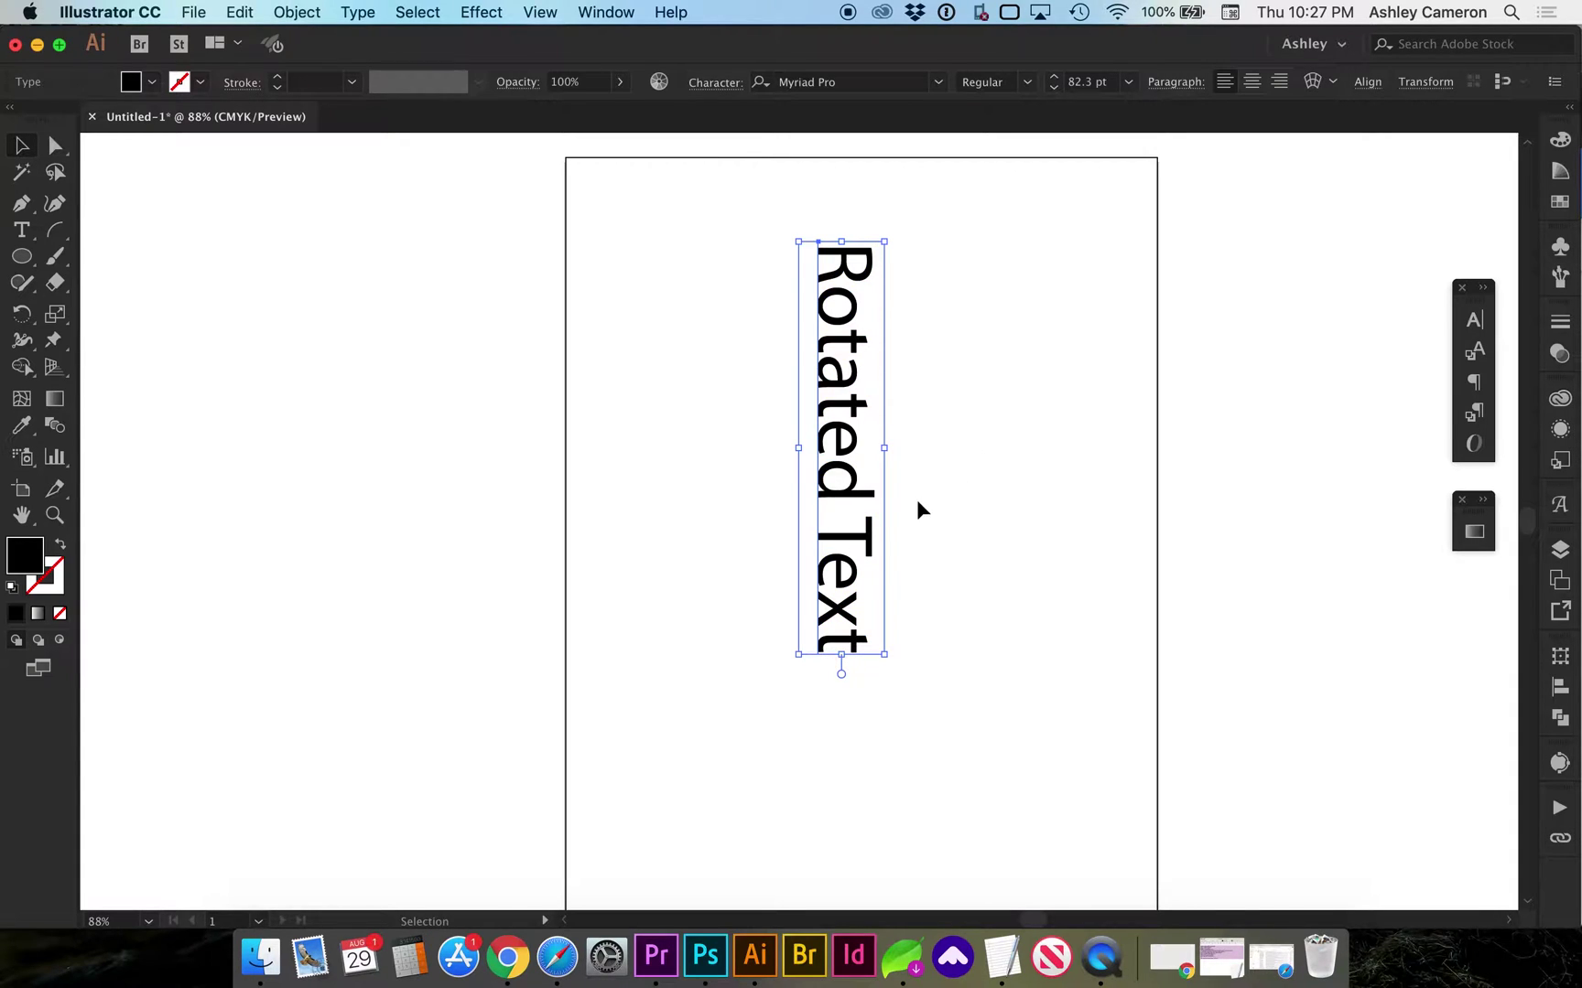
{"action": "key", "text": "super+z"}
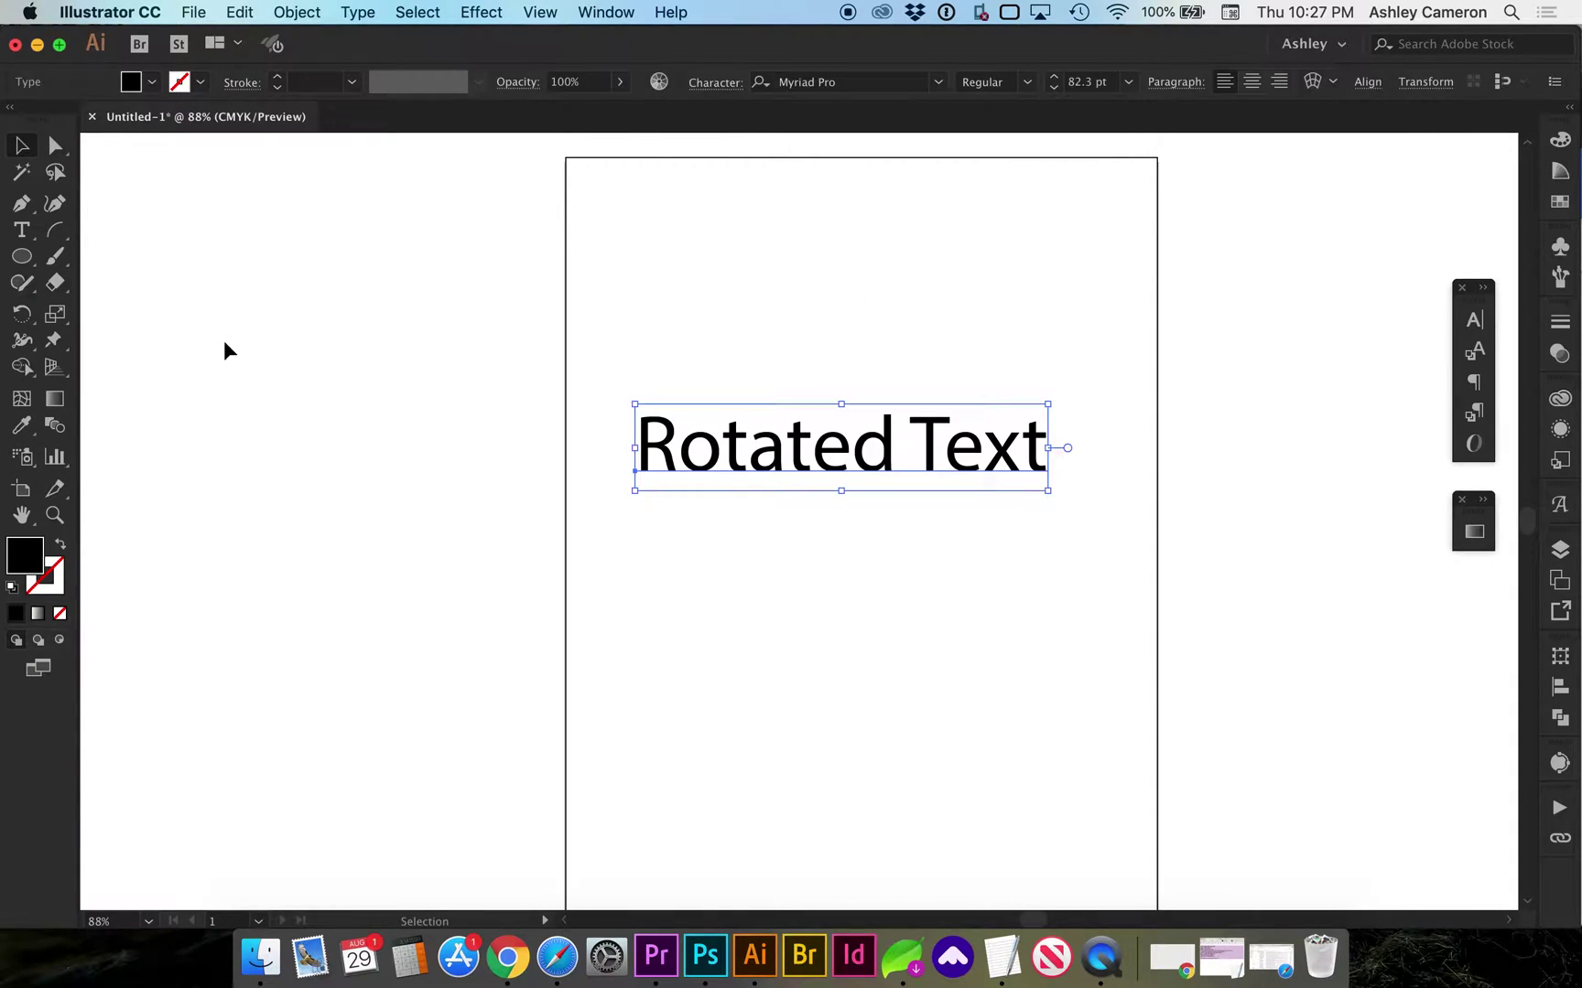
{"action": "key", "text": "r"}
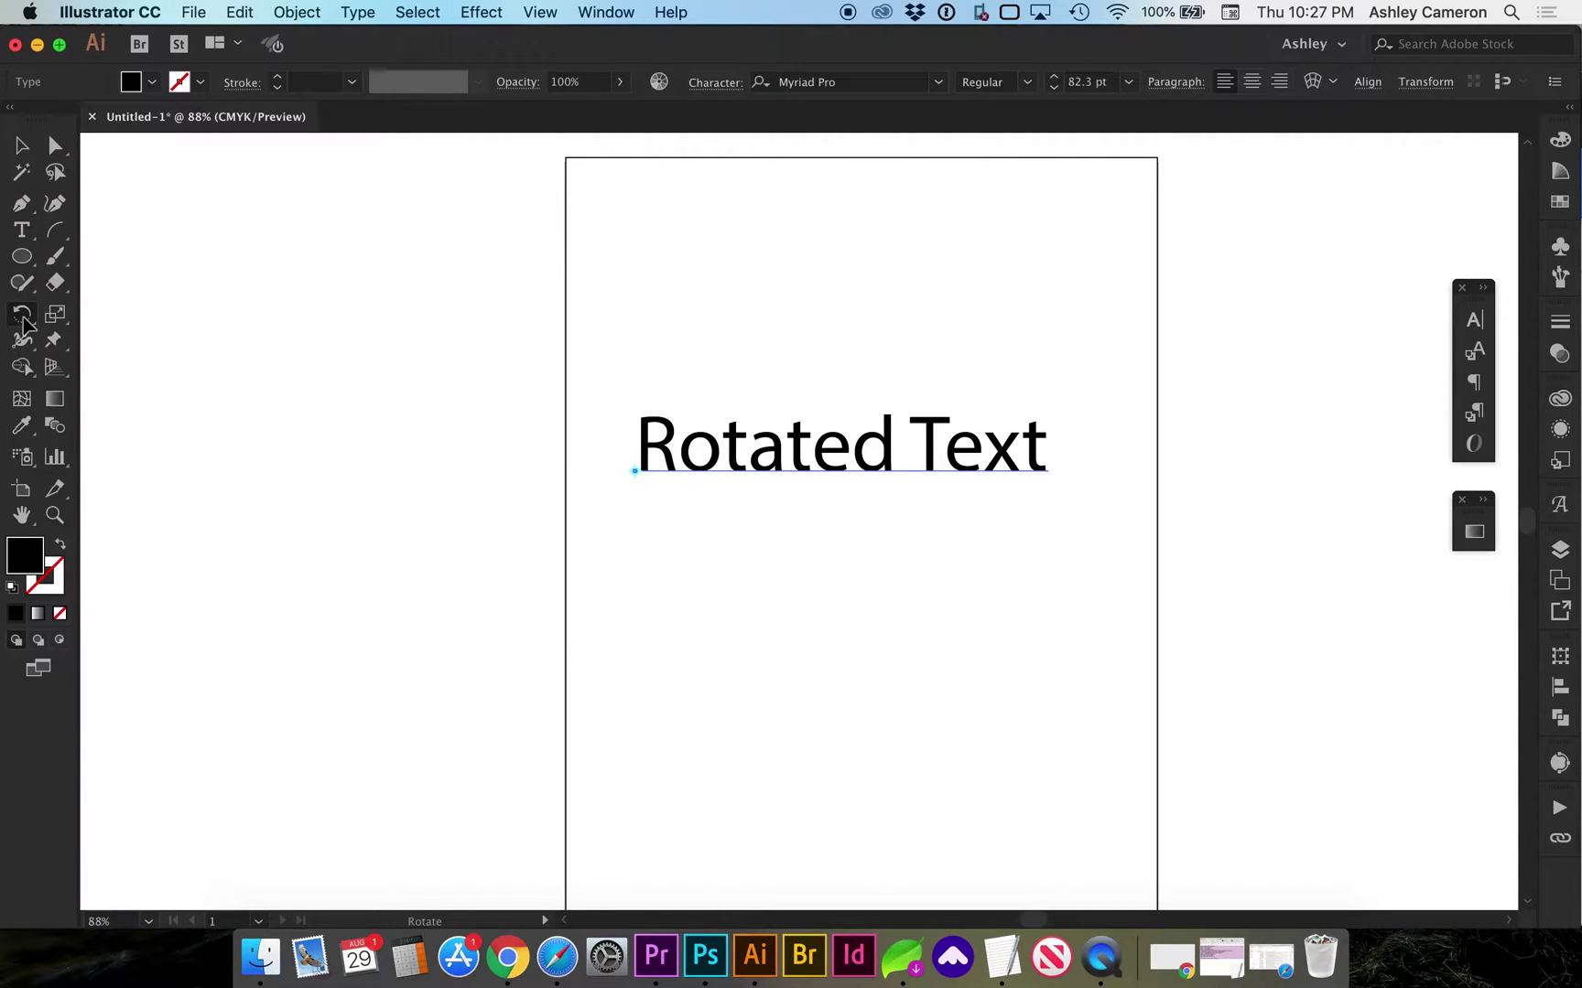
{"action": "double_click", "coordinate": [25, 318]}
{"action": "left_click_drag", "start_coordinate": [150, 146], "coordinate": [309, 152]}
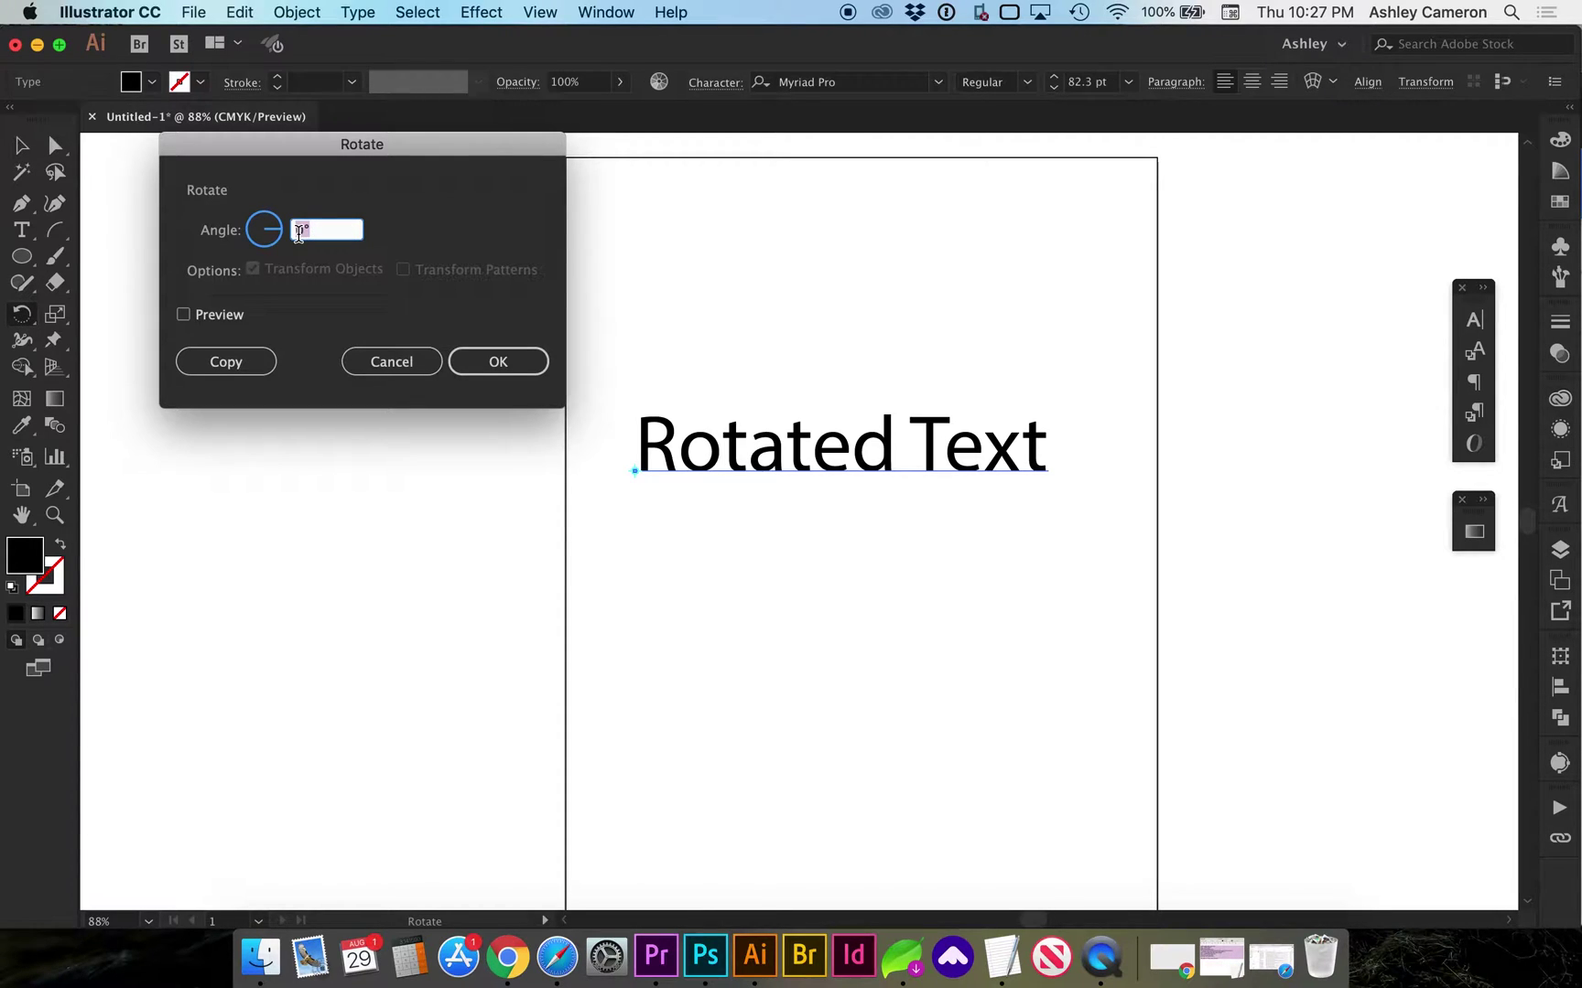
{"action": "type", "text": "30"}
{"action": "left_click", "coordinate": [184, 315]}
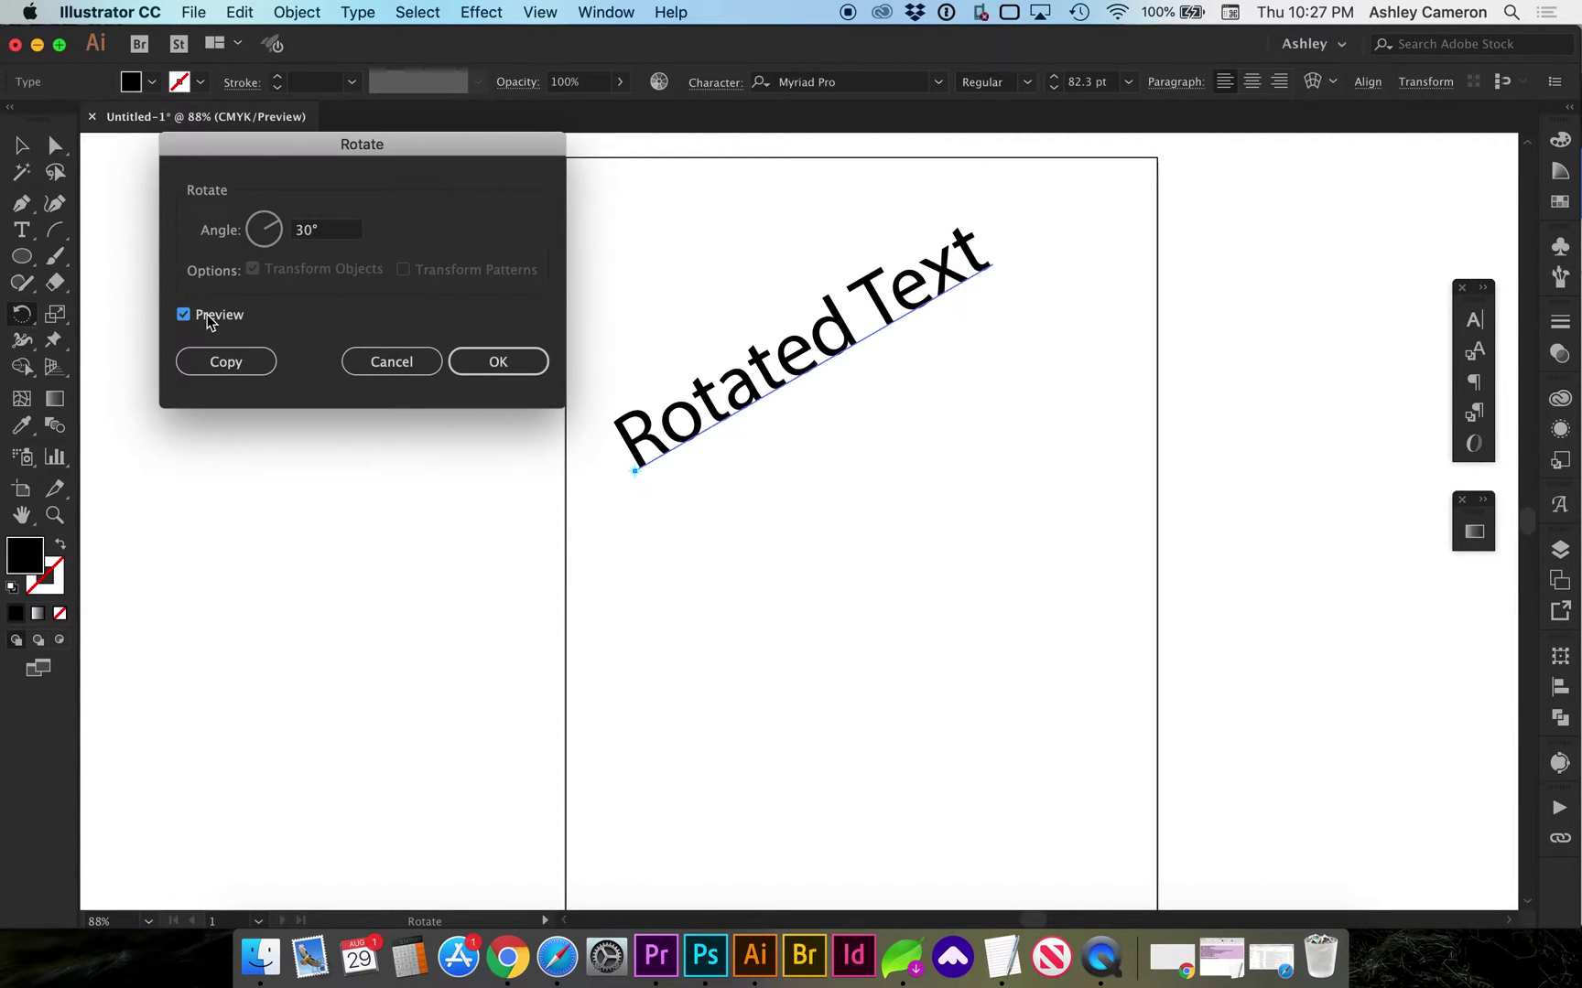
{"action": "left_click", "coordinate": [302, 232]}
{"action": "key", "text": "Up"}
{"action": "key", "text": "Up"}
{"action": "key", "text": "Up"}
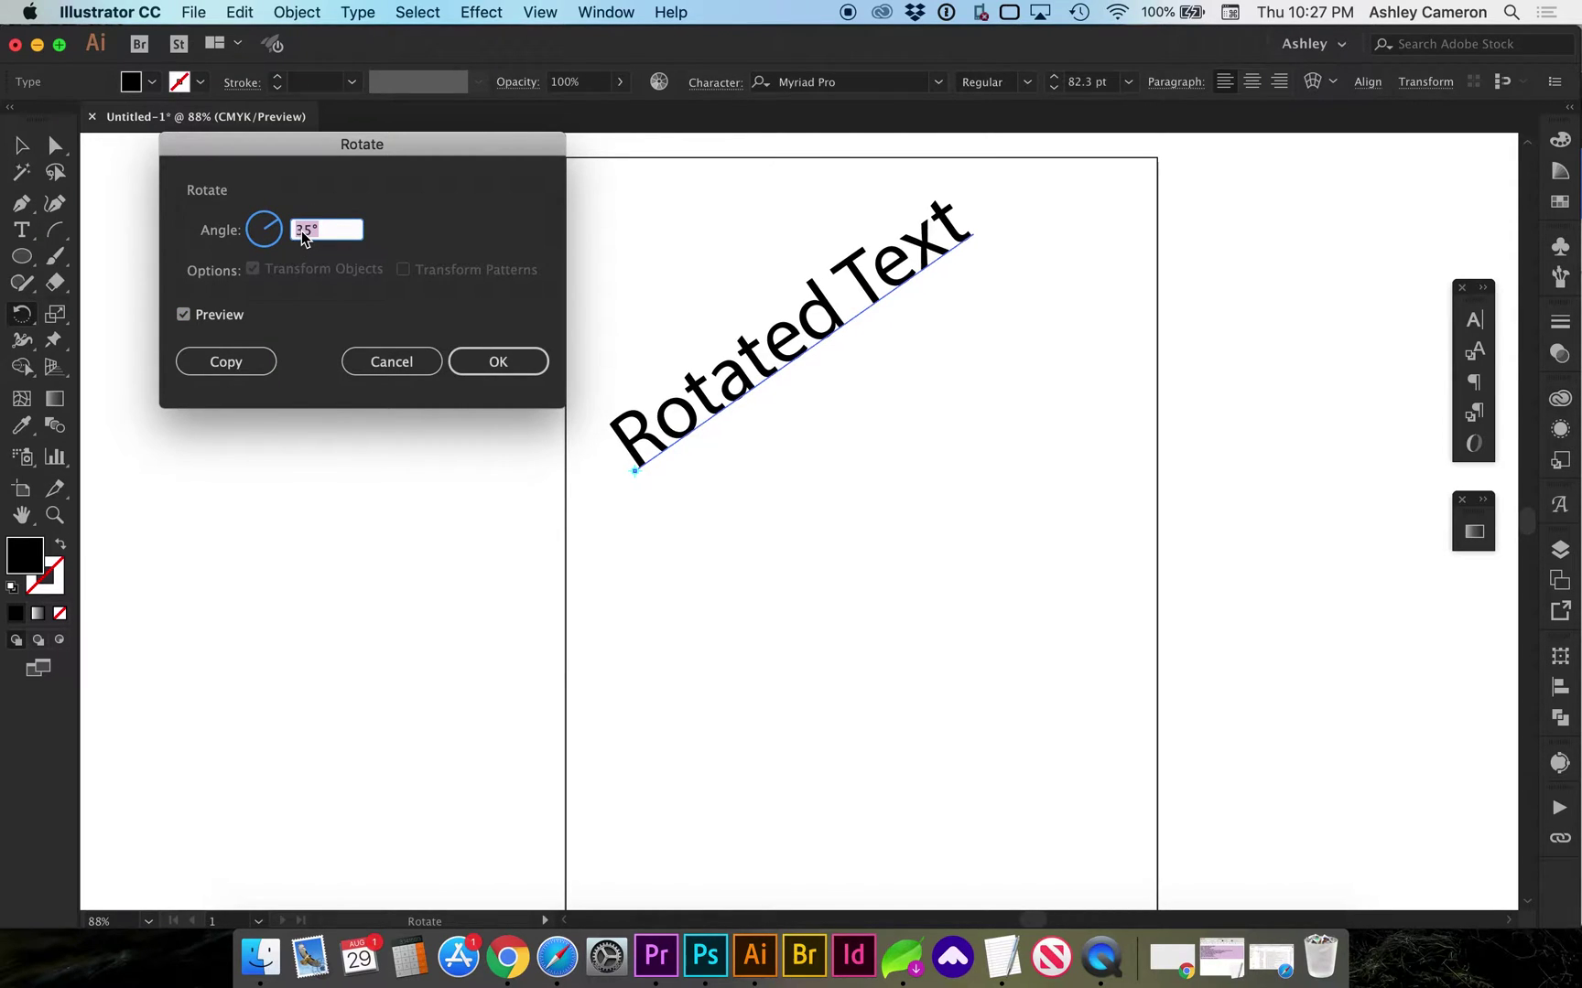
{"action": "type", "text": "0"}
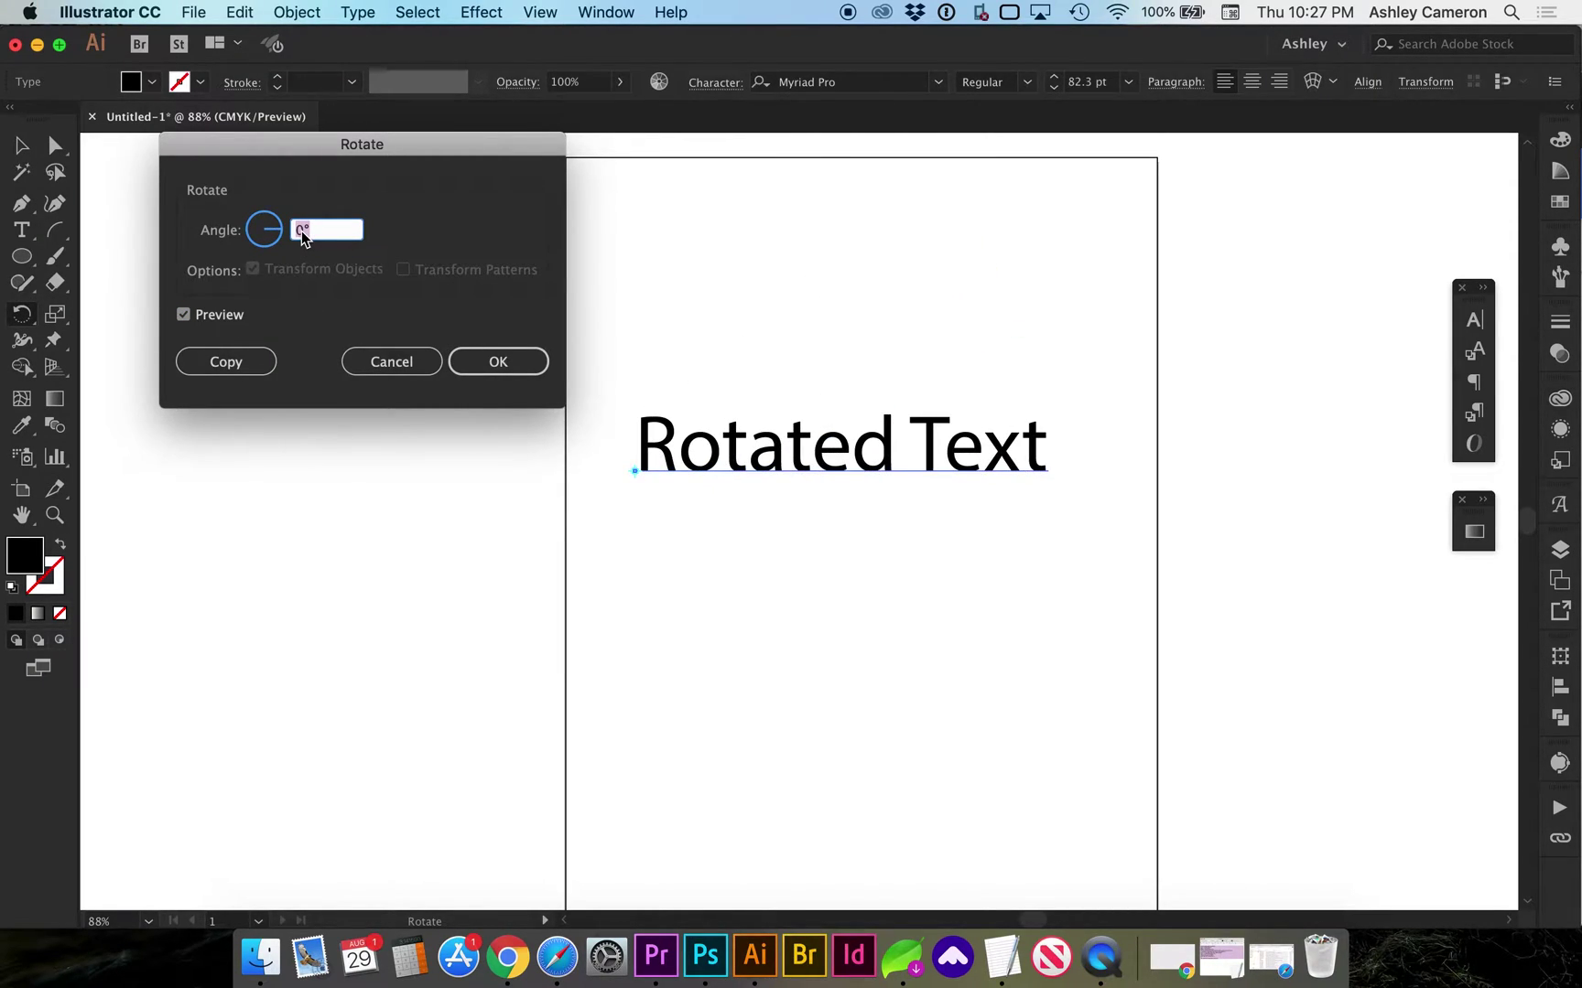
{"action": "key", "text": "Return"}
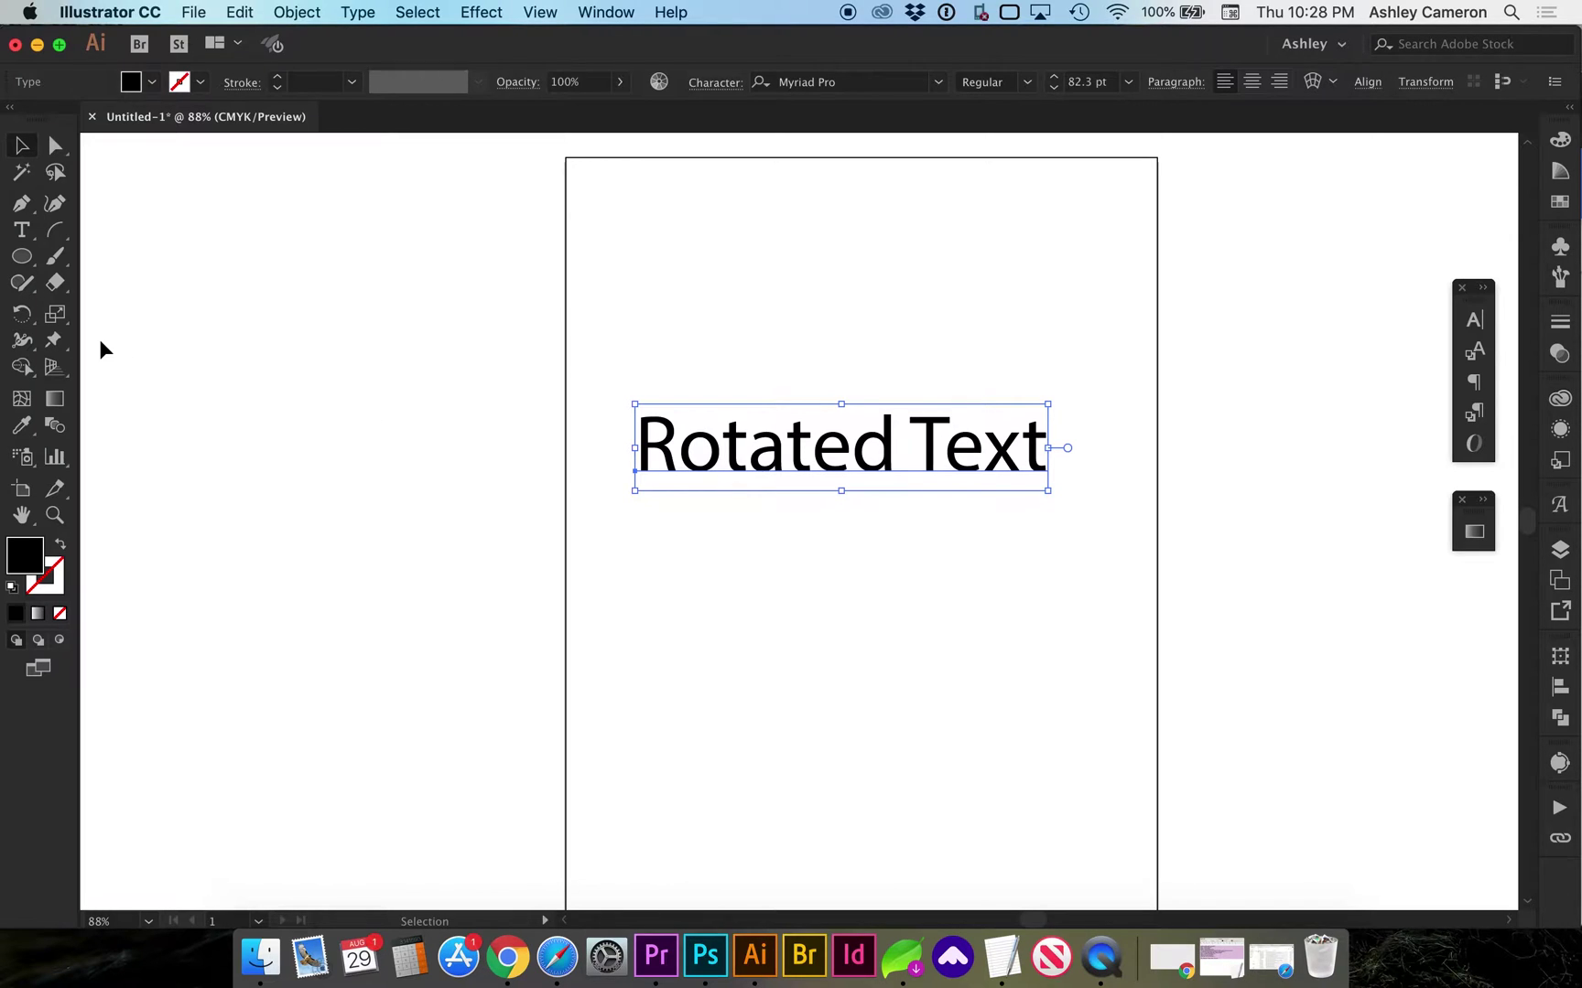
- Try rotating the text around a pivot at its left baseline, then undo
{"action": "left_click", "coordinate": [21, 318]}
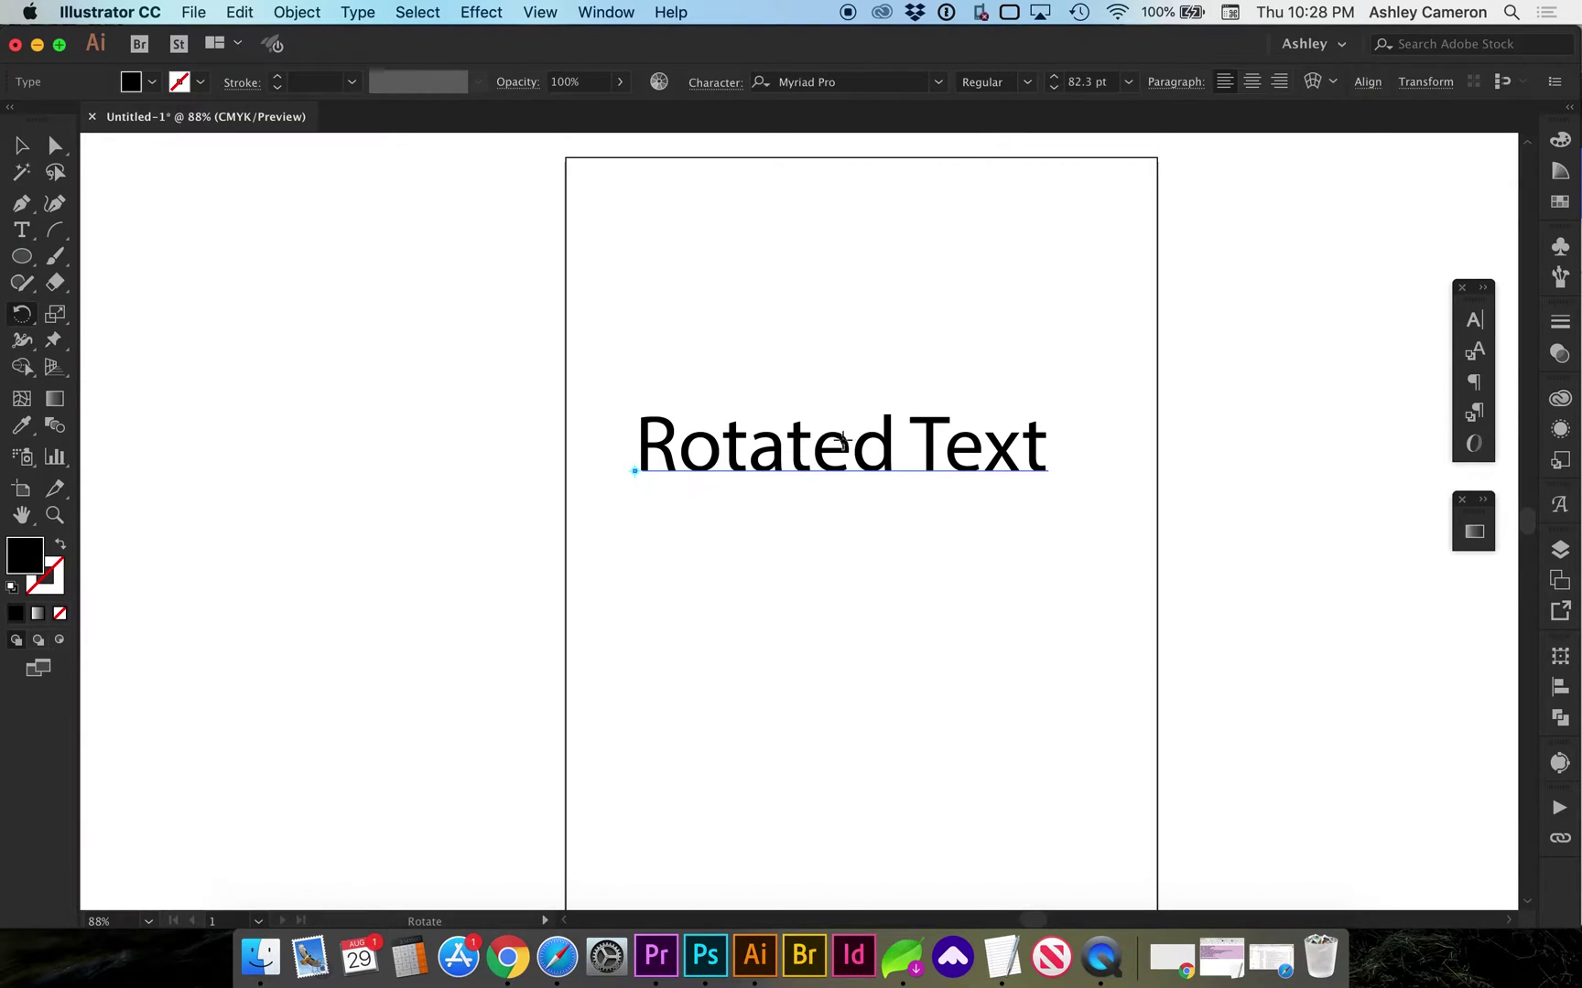
{"action": "left_click", "coordinate": [634, 470]}
{"action": "left_click_drag", "start_coordinate": [1028, 451], "coordinate": [914, 462]}
{"action": "key", "text": "super+z"}
- Try rotating around a pivot above 'Rotated', undo, and open the Rotate settings at 0°
{"action": "left_click", "coordinate": [742, 406]}
{"action": "left_click_drag", "start_coordinate": [633, 467], "coordinate": [711, 504]}
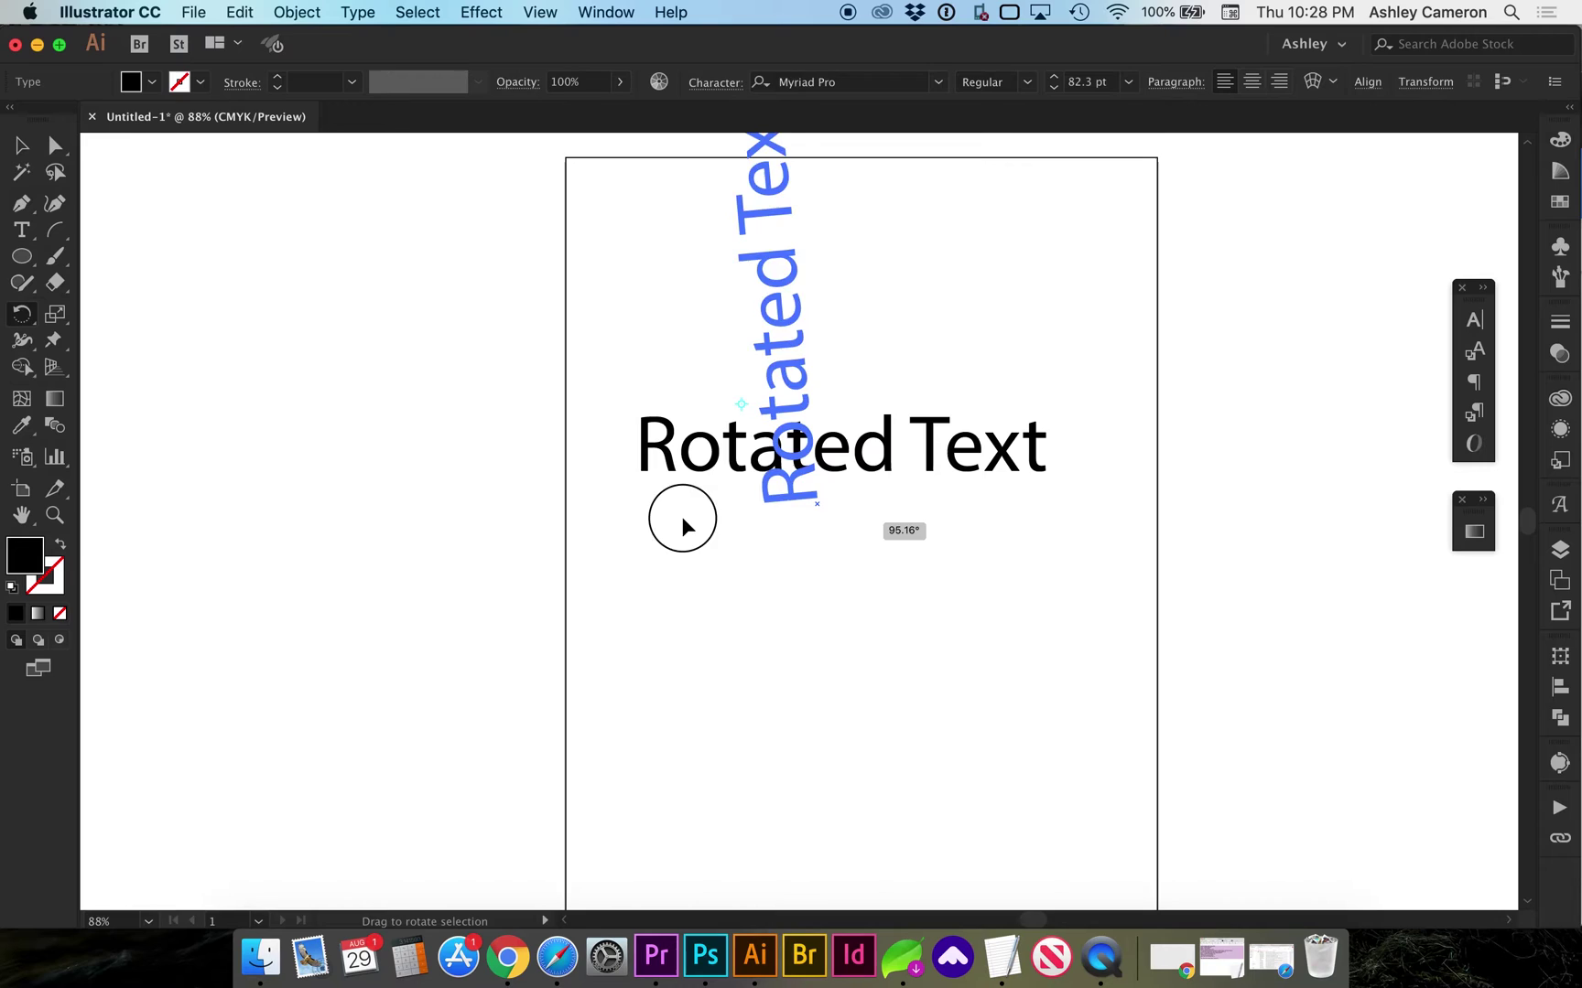
{"action": "left_click_drag", "start_coordinate": [711, 504], "coordinate": [640, 390]}
{"action": "key", "text": "super+z"}
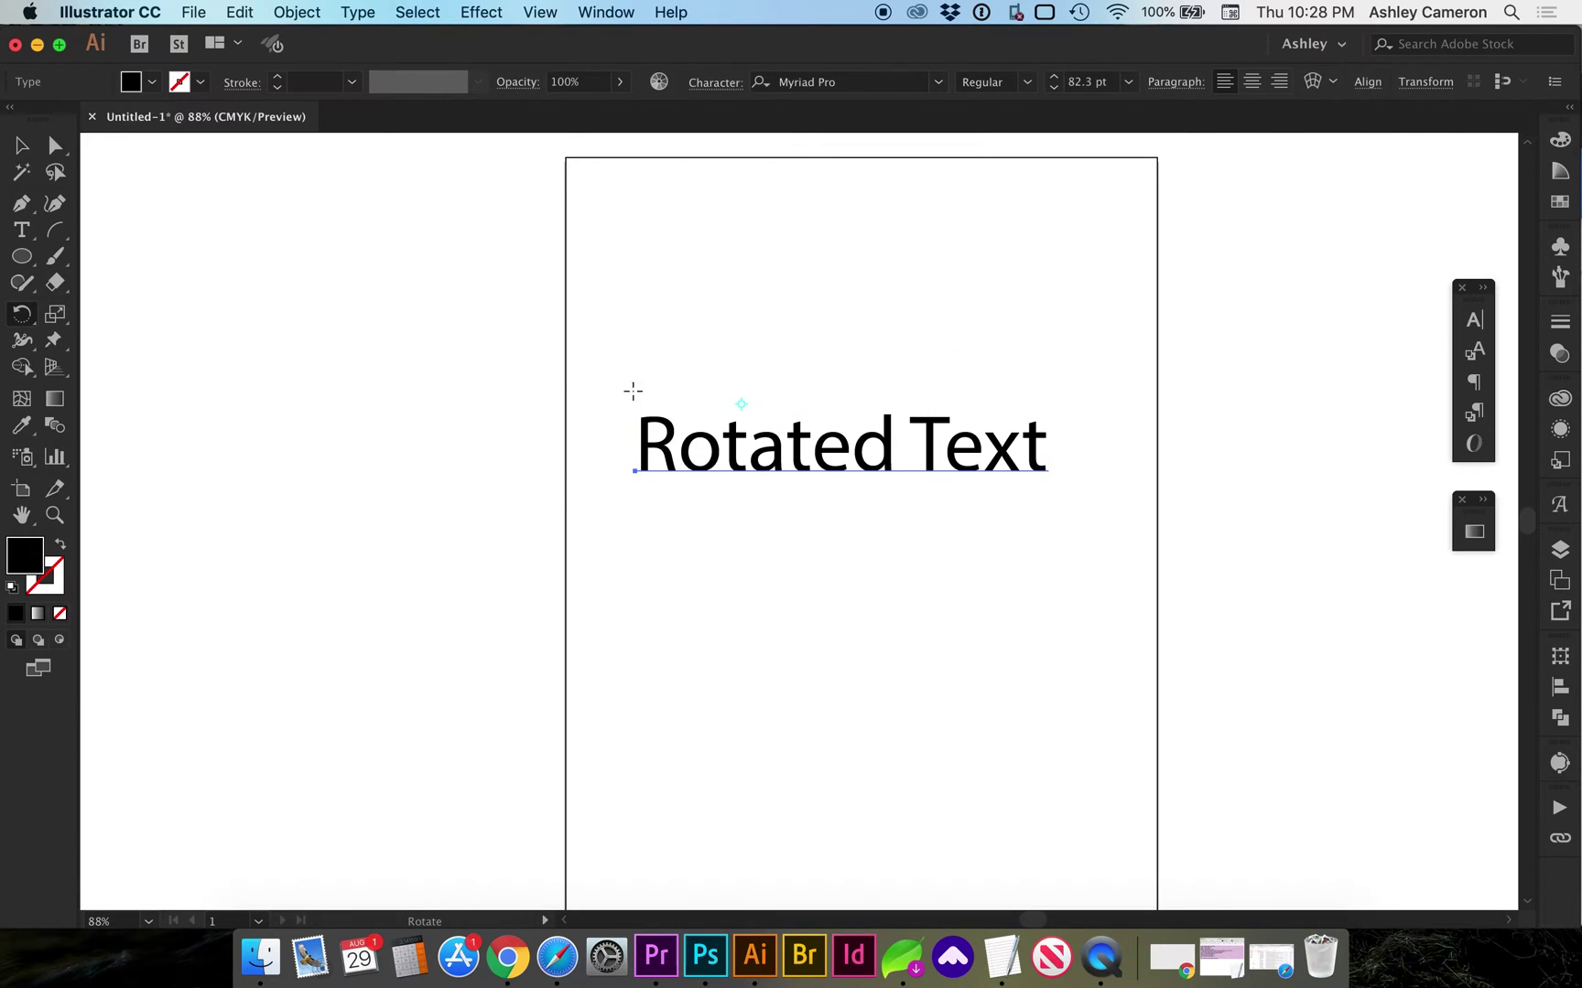
{"action": "double_click", "coordinate": [21, 318]}
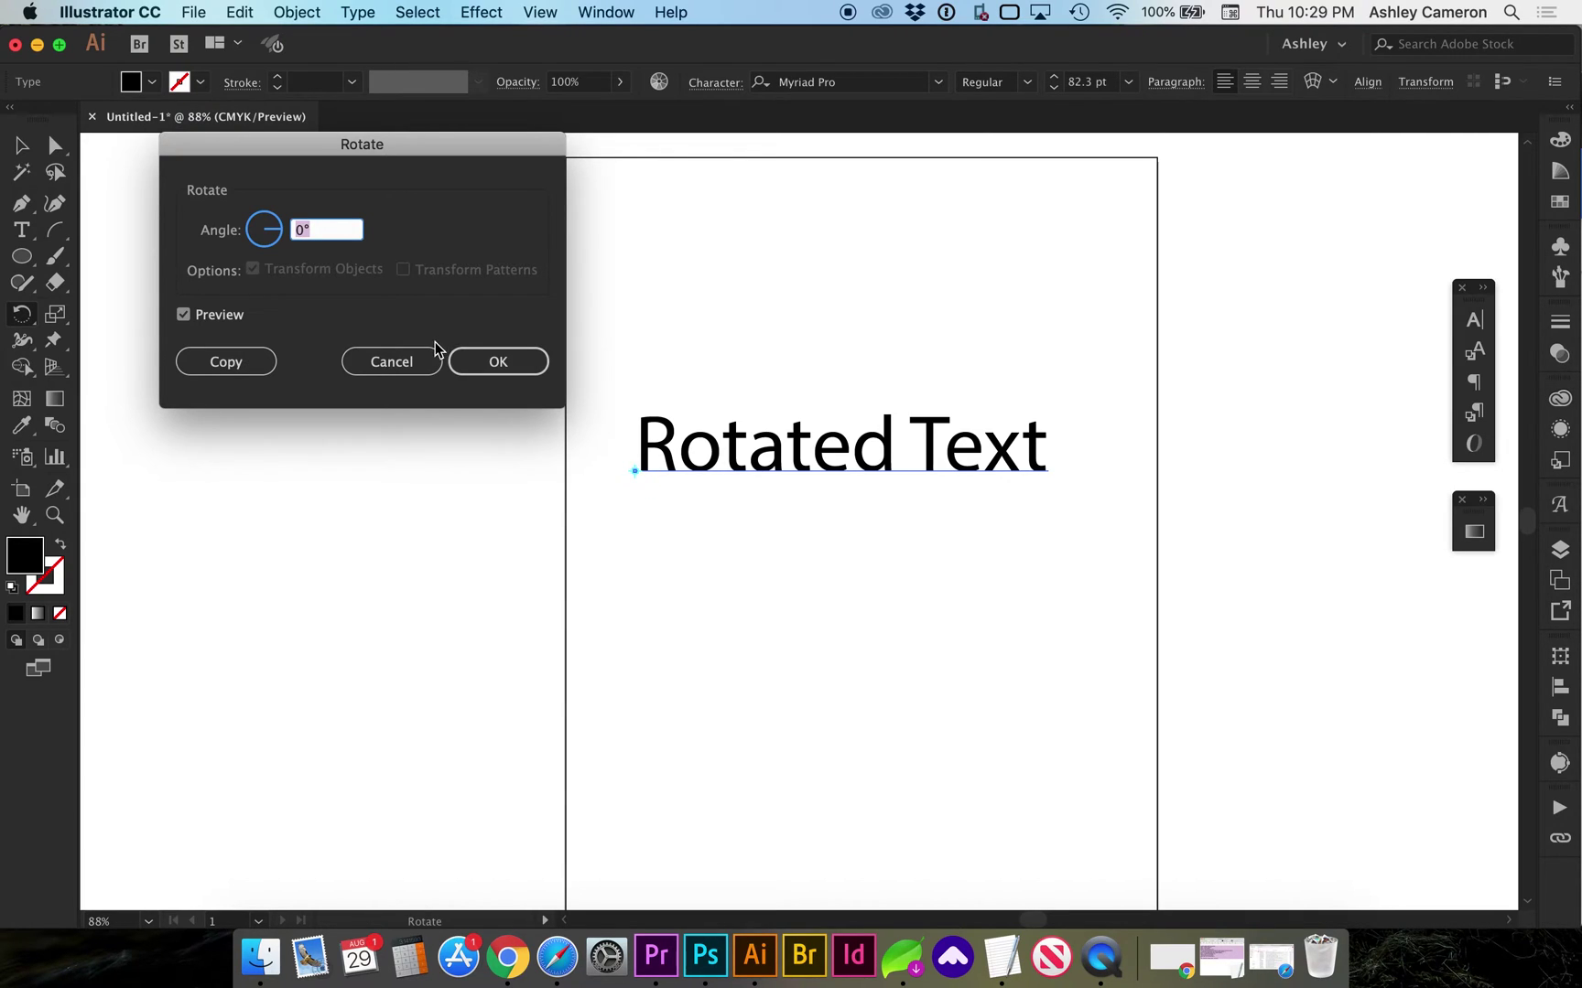
- Rotate the text 90° numerically and drag it to the artboard's top centre
{"action": "left_click", "coordinate": [297, 231]}
{"action": "type", "text": "90"}
{"action": "left_click", "coordinate": [497, 362]}
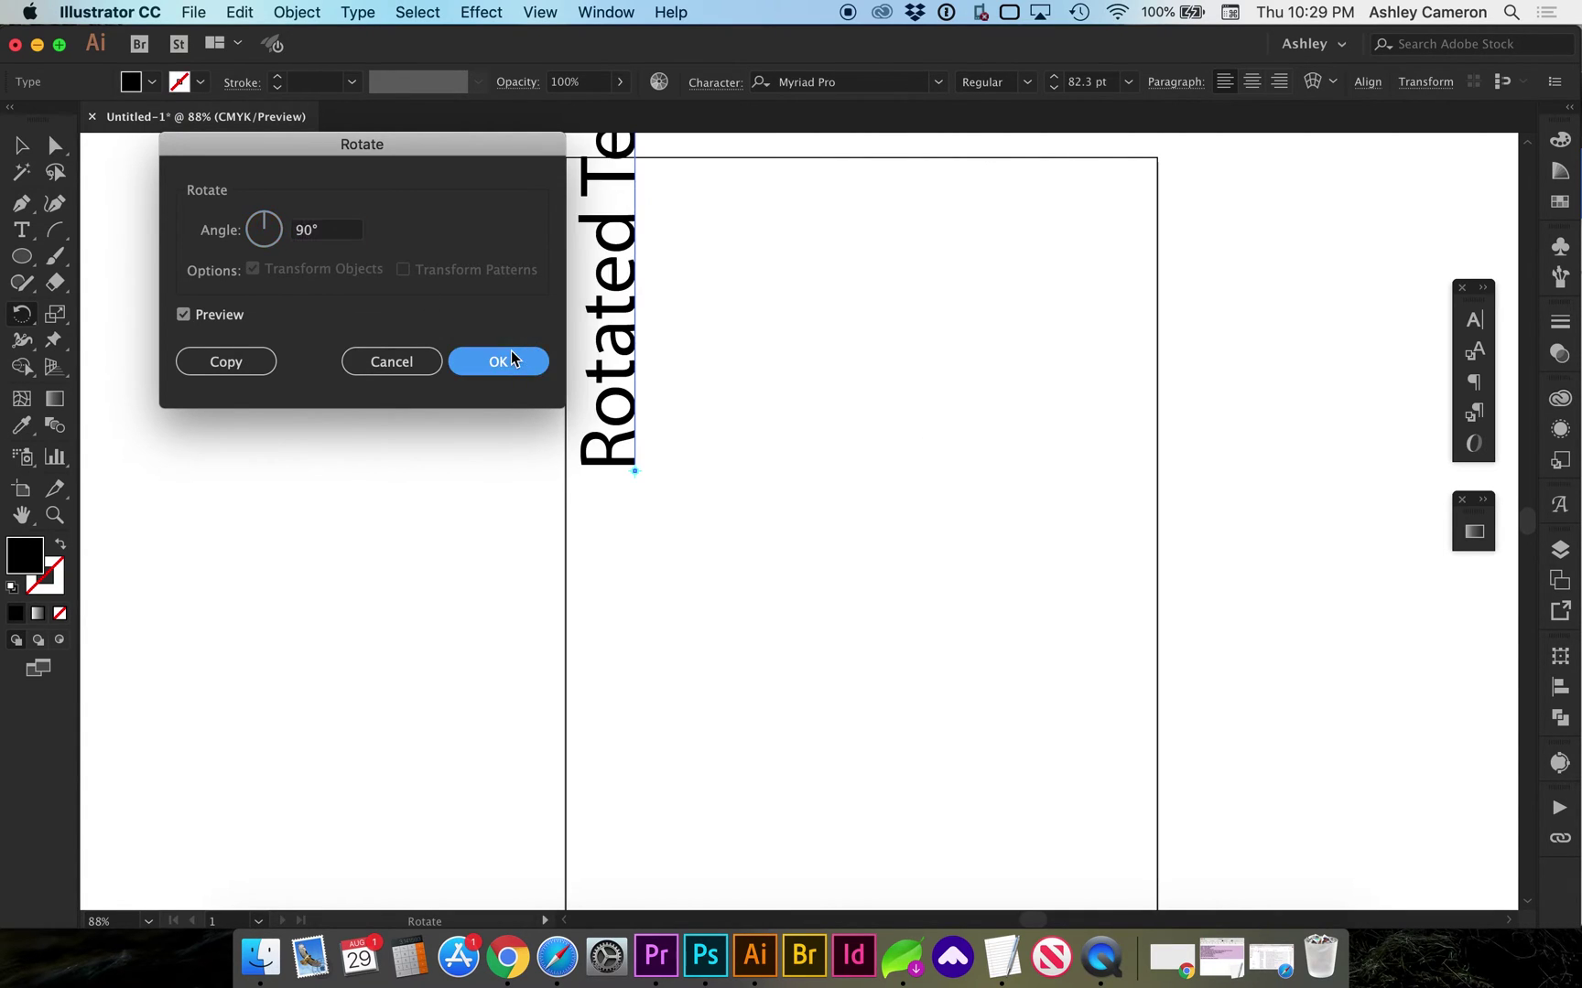
{"action": "key", "text": "v"}
{"action": "left_click_drag", "start_coordinate": [614, 339], "coordinate": [782, 440]}
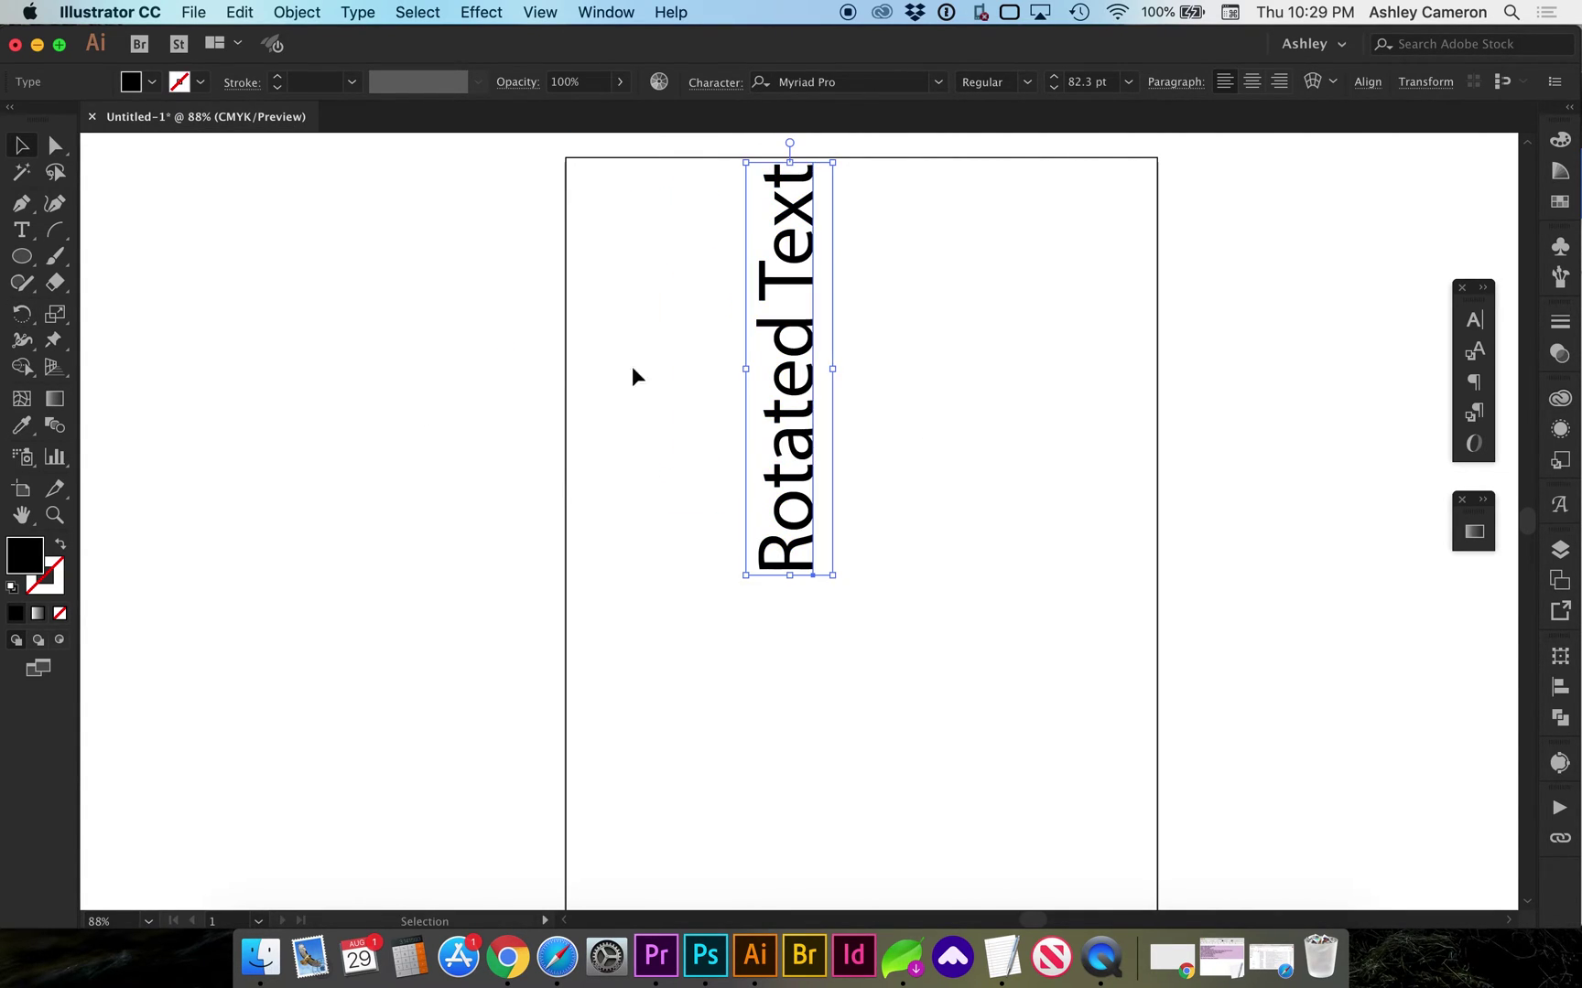
- Make a 90° rotated copy, then repeat it (Cmd+D) for the third and fourth copies
{"action": "double_click", "coordinate": [21, 315]}
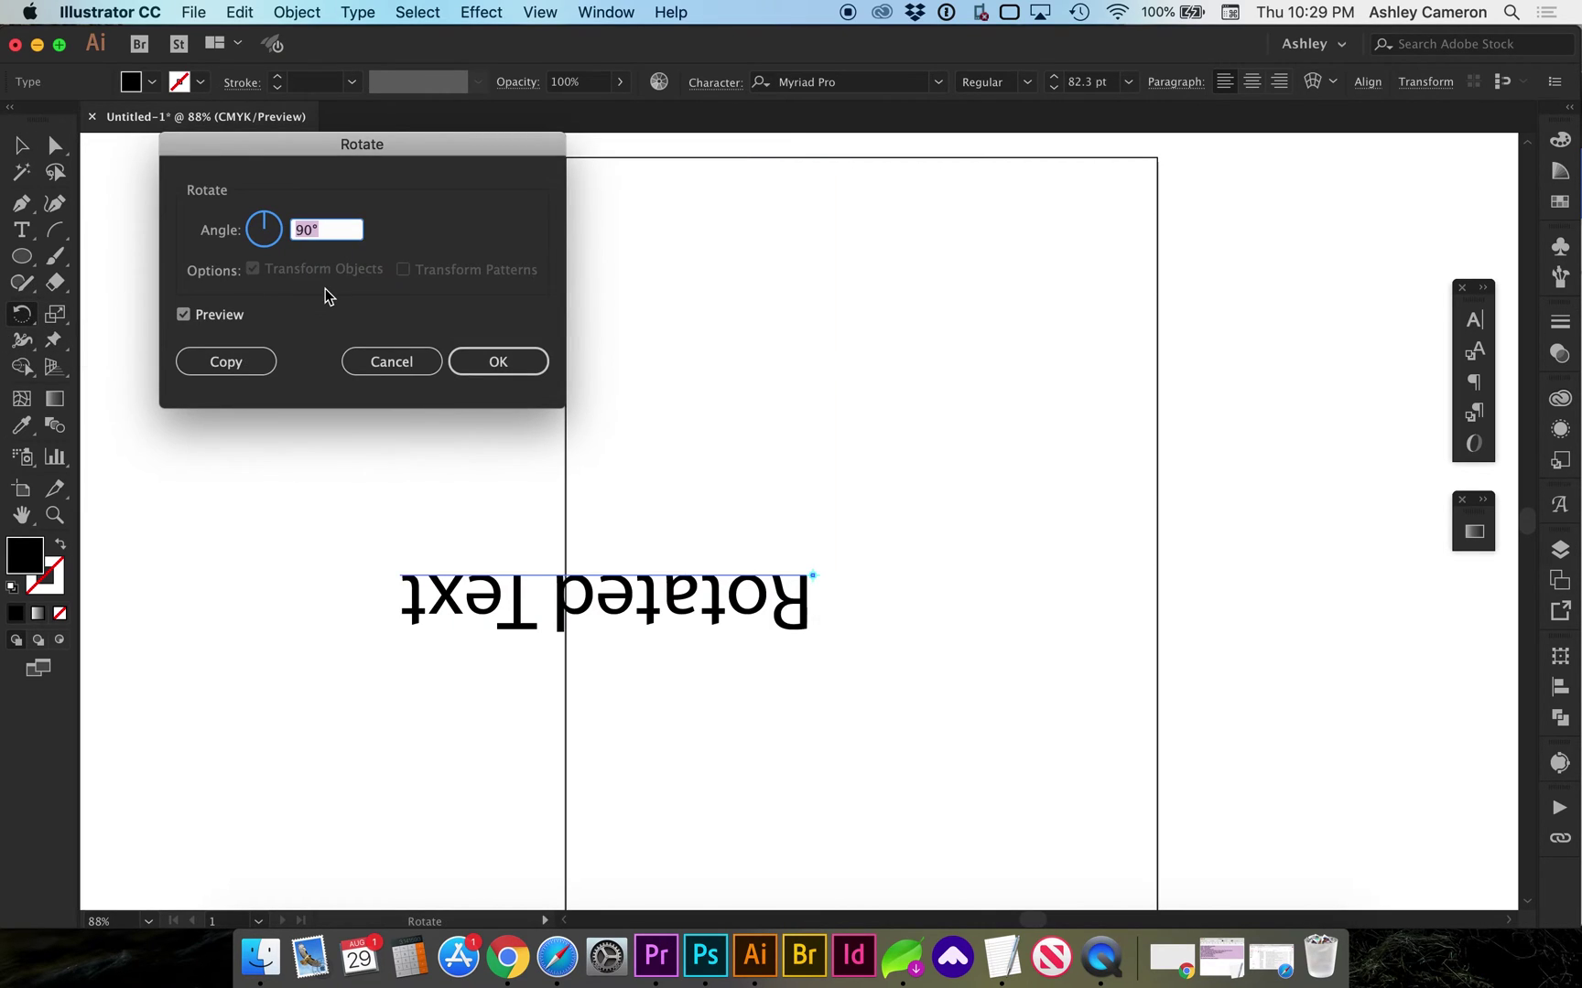
{"action": "left_click", "coordinate": [226, 360]}
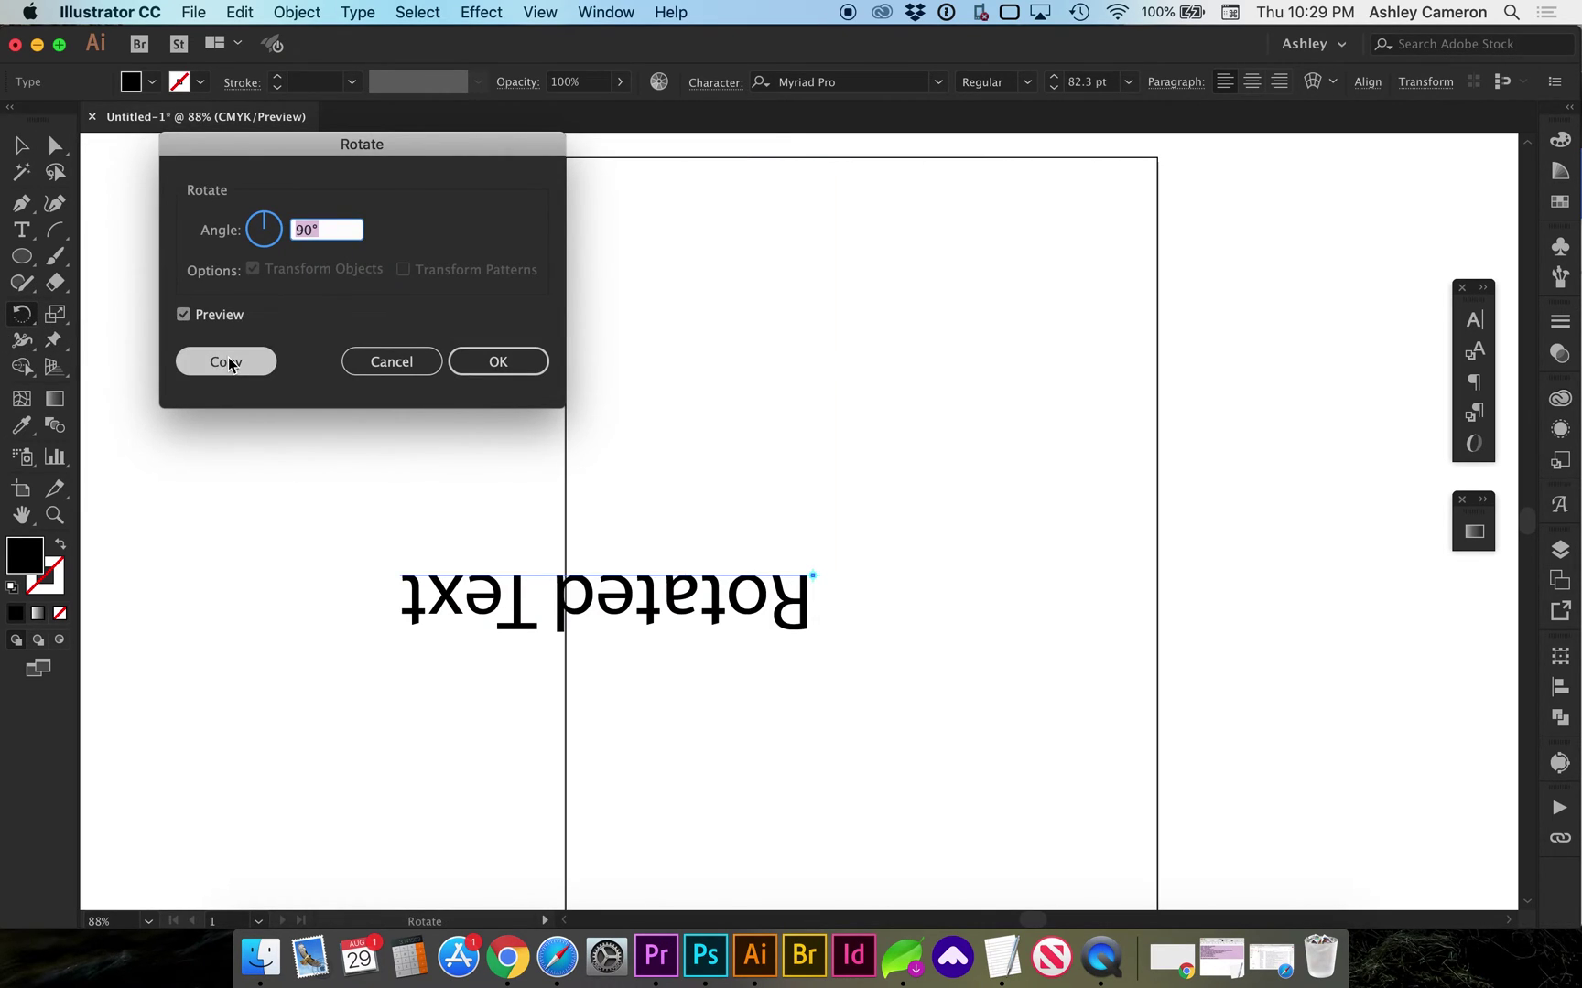
{"action": "left_click", "coordinate": [225, 364]}
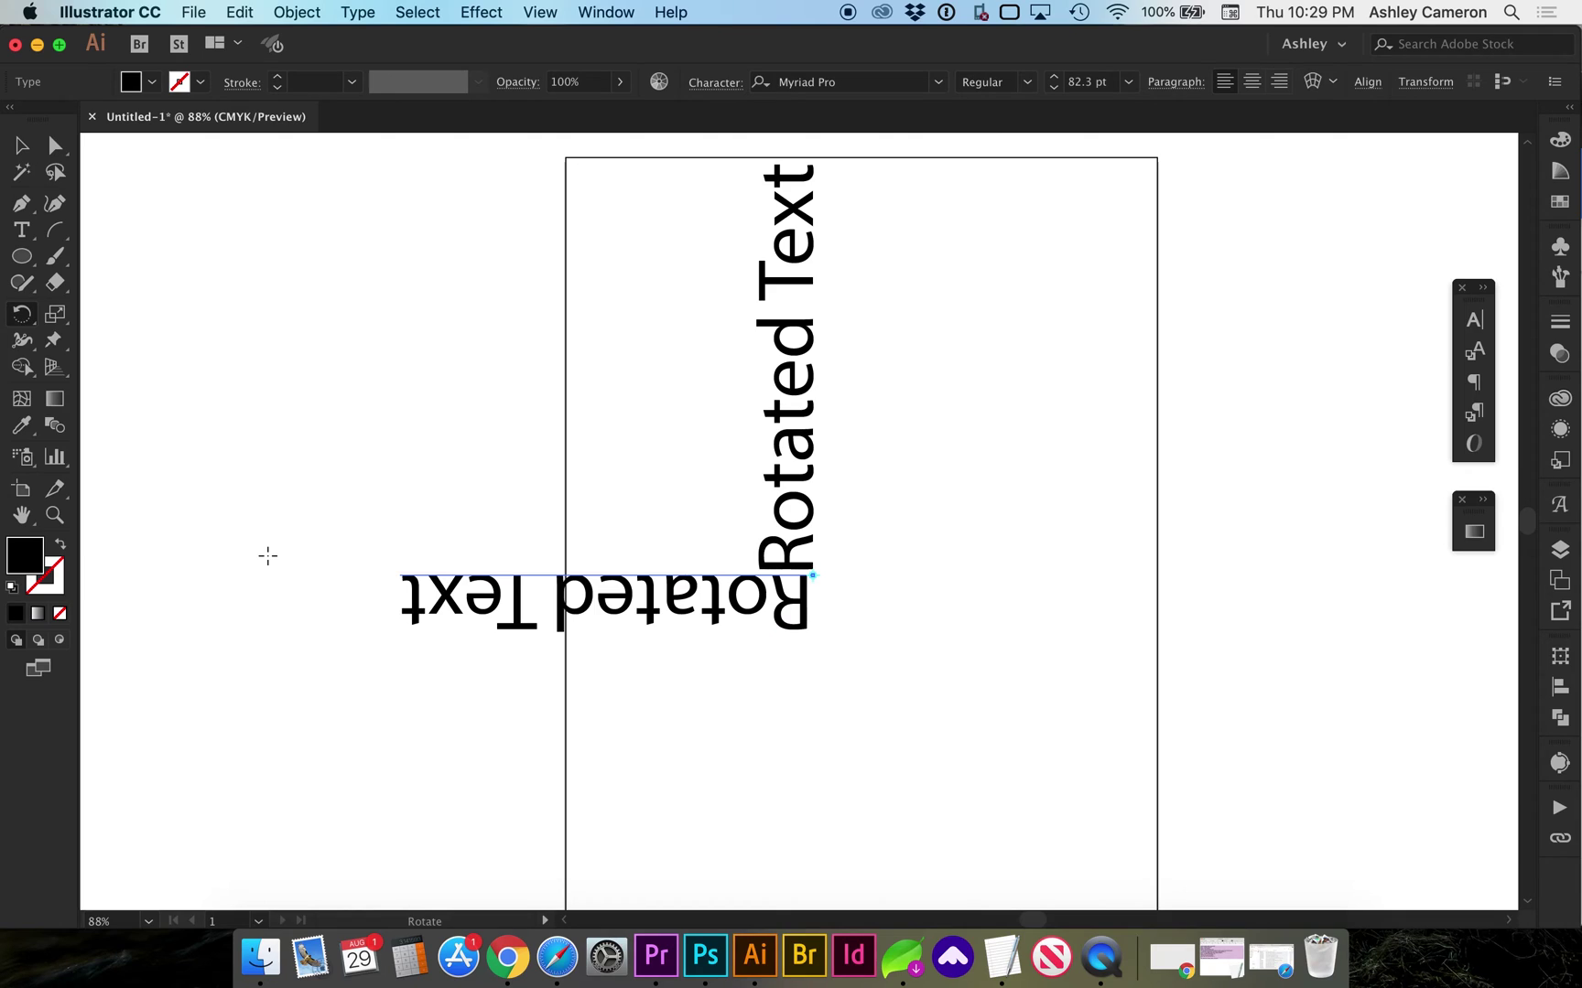
{"action": "key", "text": "v"}
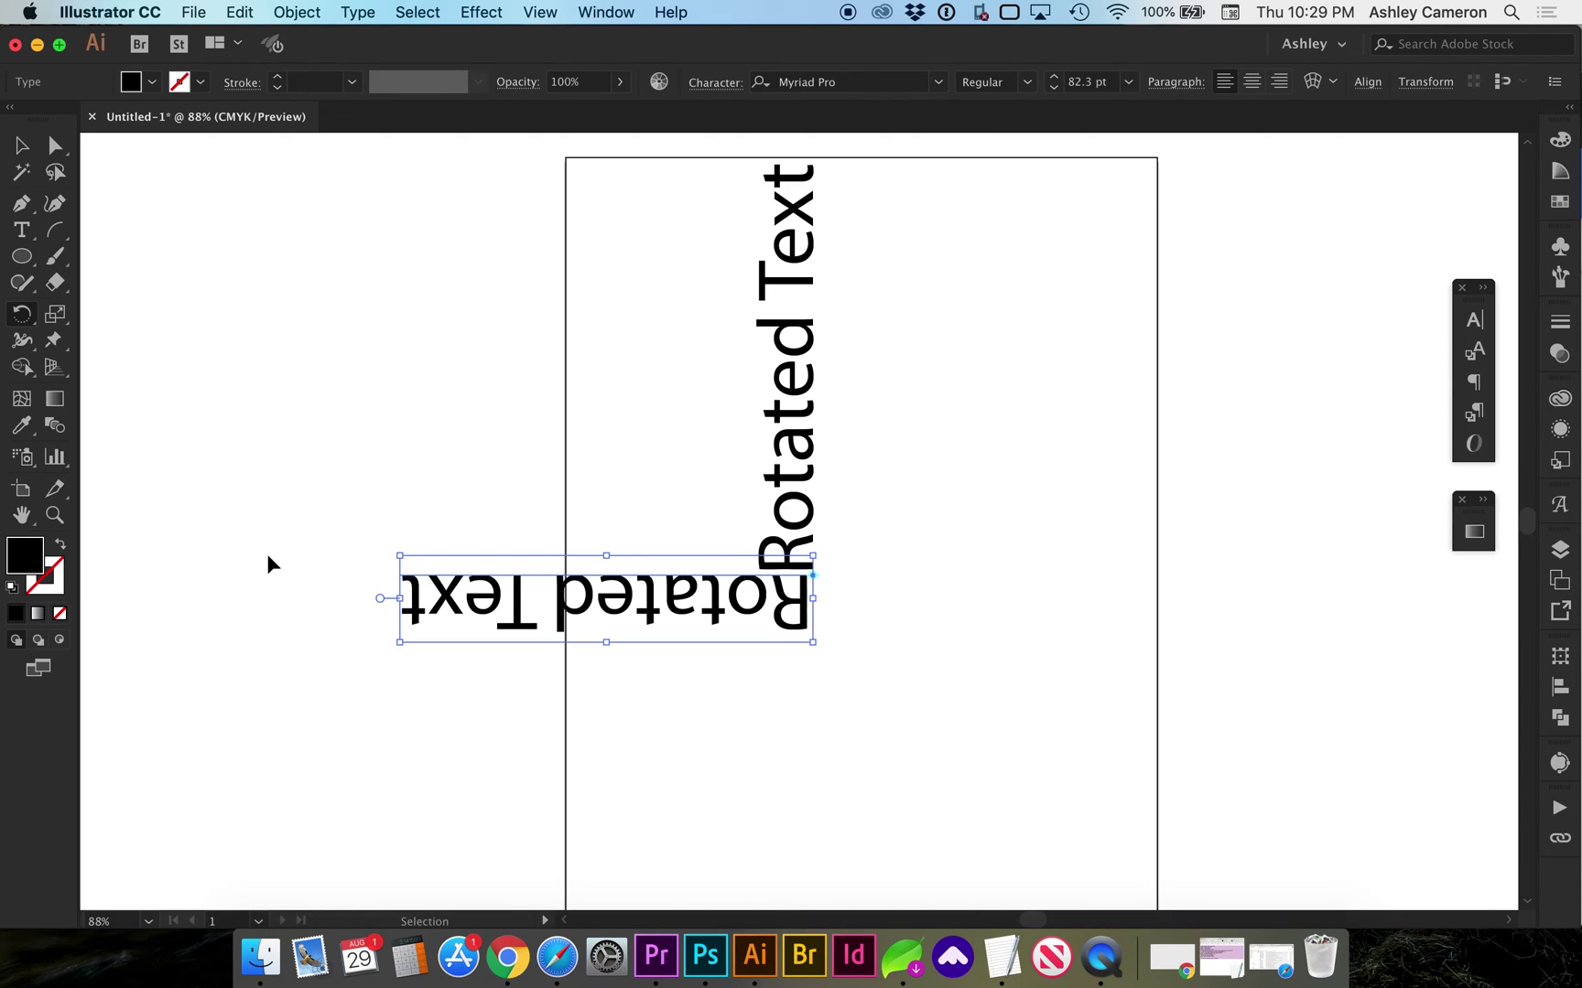
{"action": "key", "text": "super+d"}
{"action": "key", "text": "super+d"}
{"action": "left_click", "coordinate": [534, 494]}
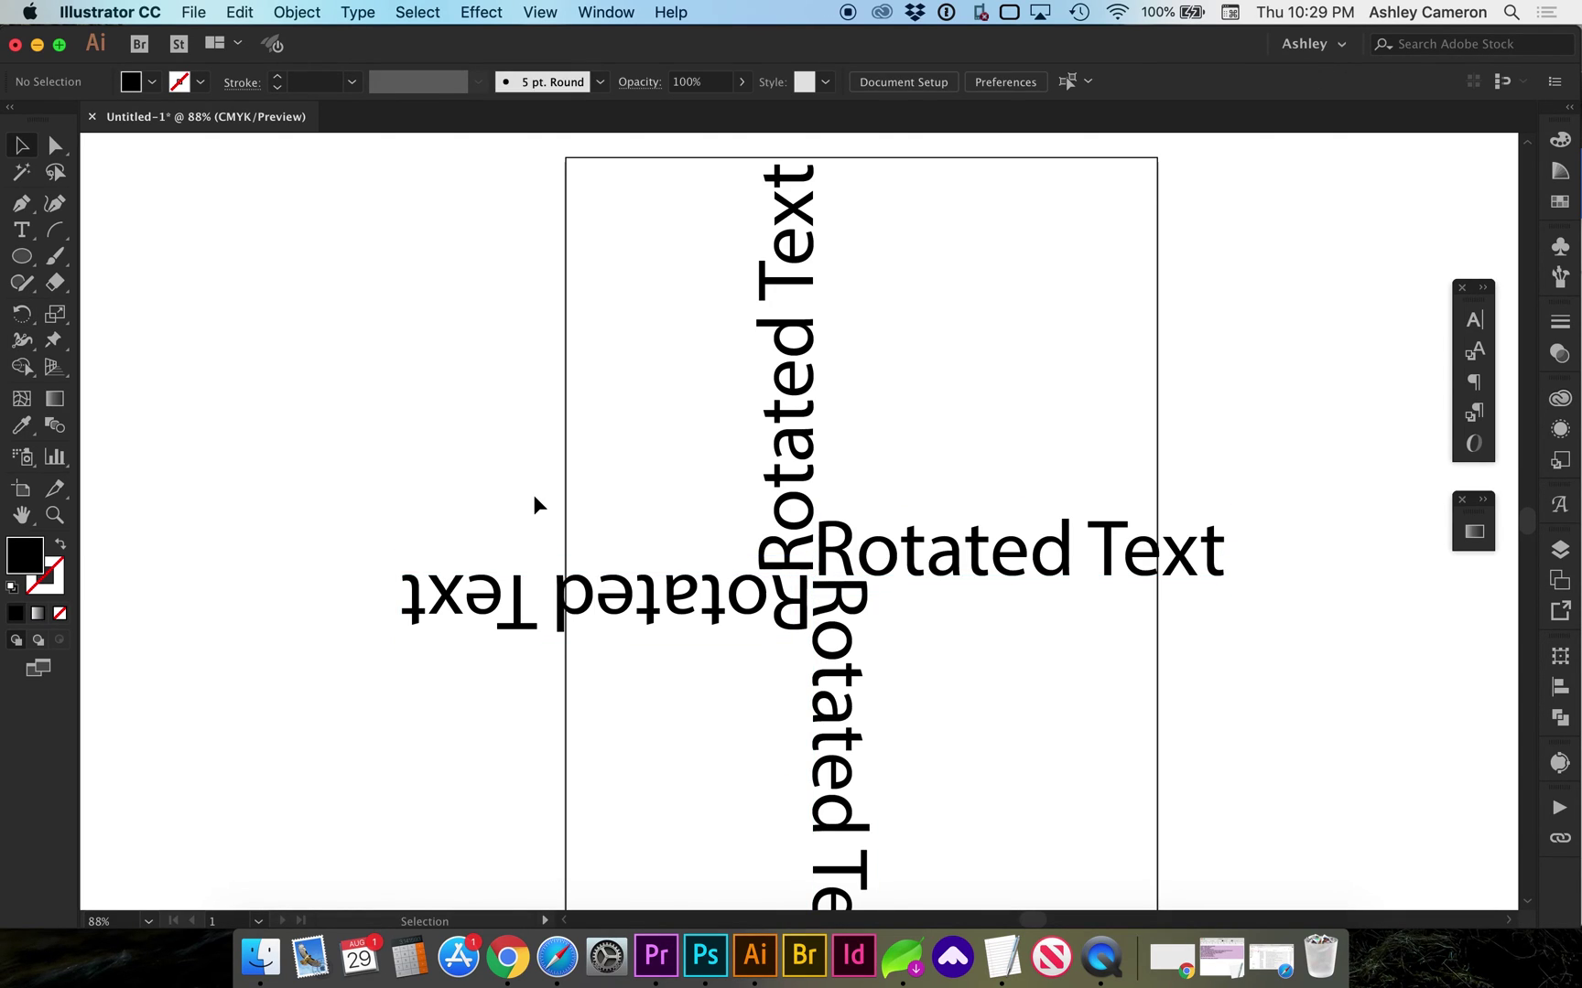